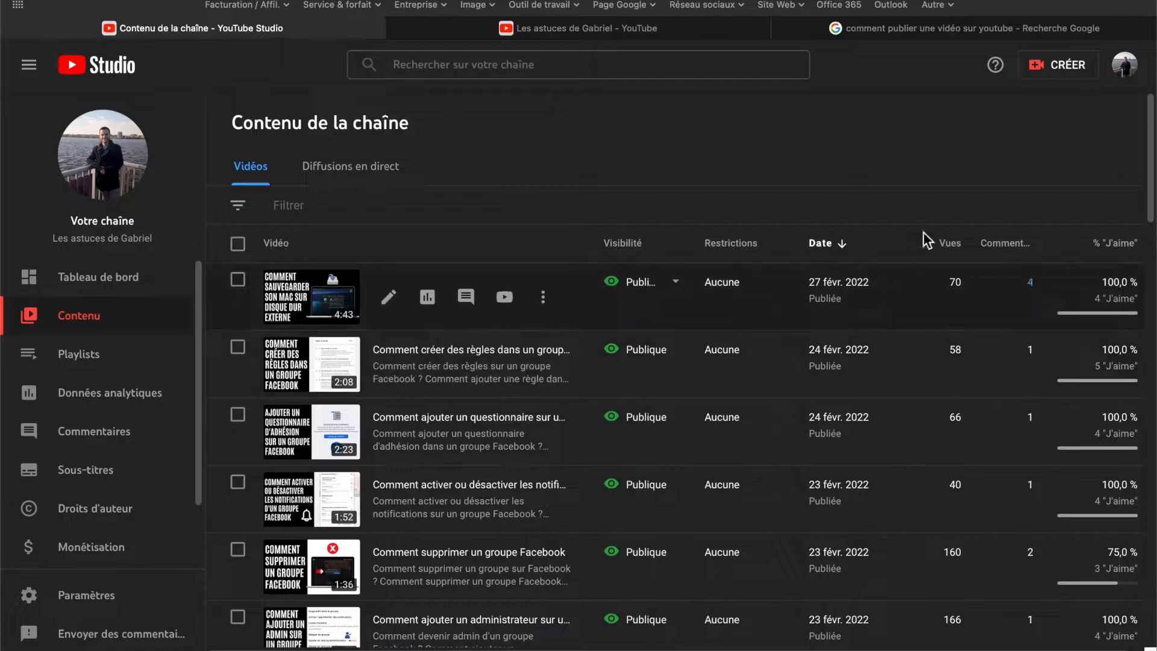
Upload the video file "10 citations pour s'entourer des bonnes personnes (copie test).mp4" from the Téléchargements folder to the channel.
click(1090, 77)
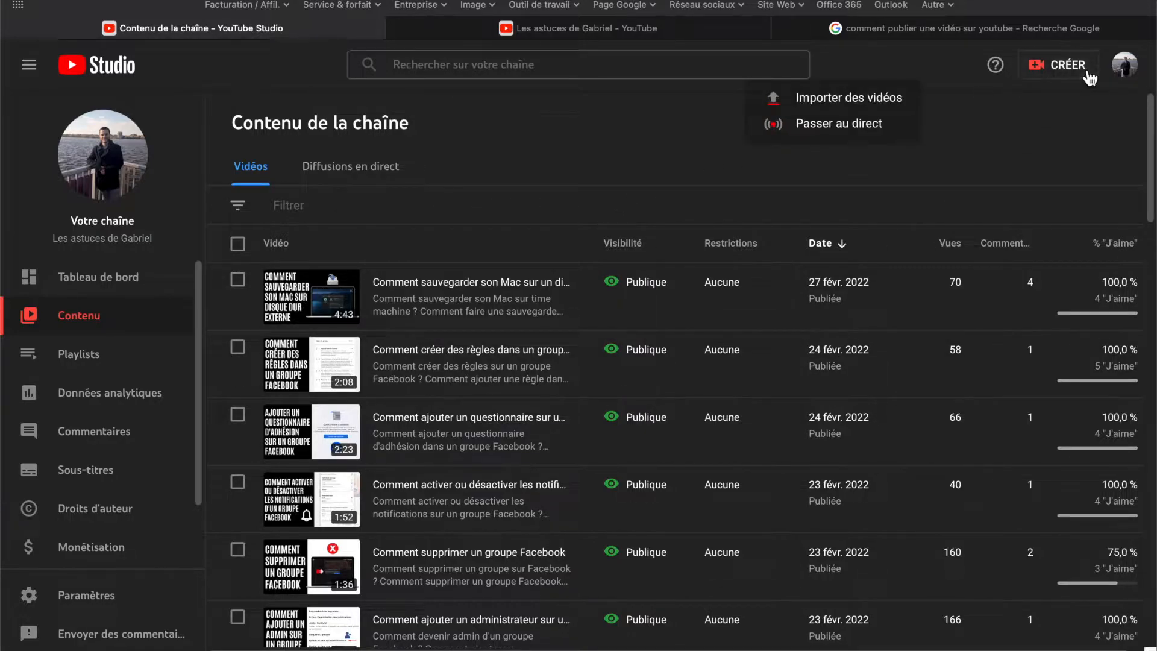
click(824, 100)
click(578, 452)
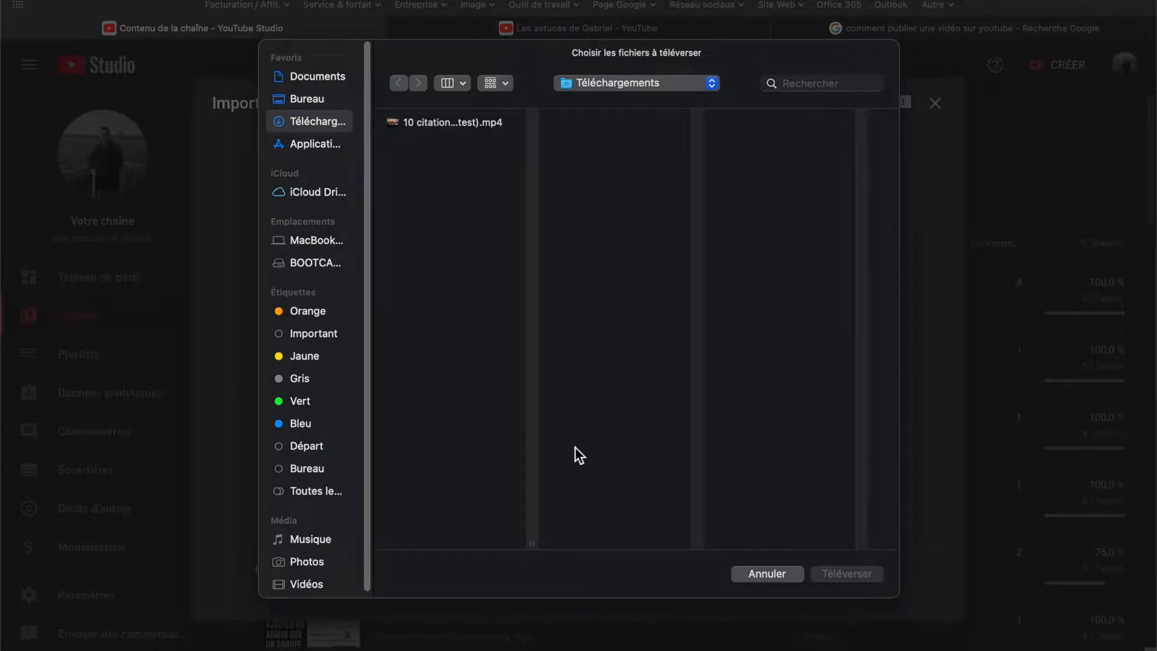
click(445, 134)
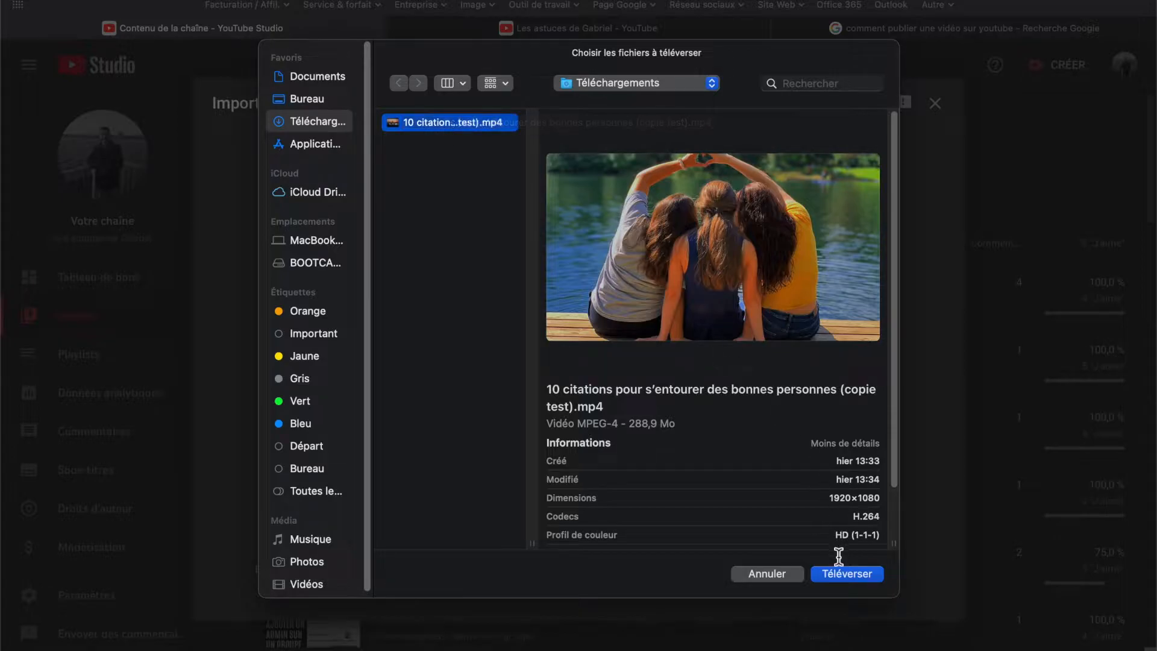
click(833, 574)
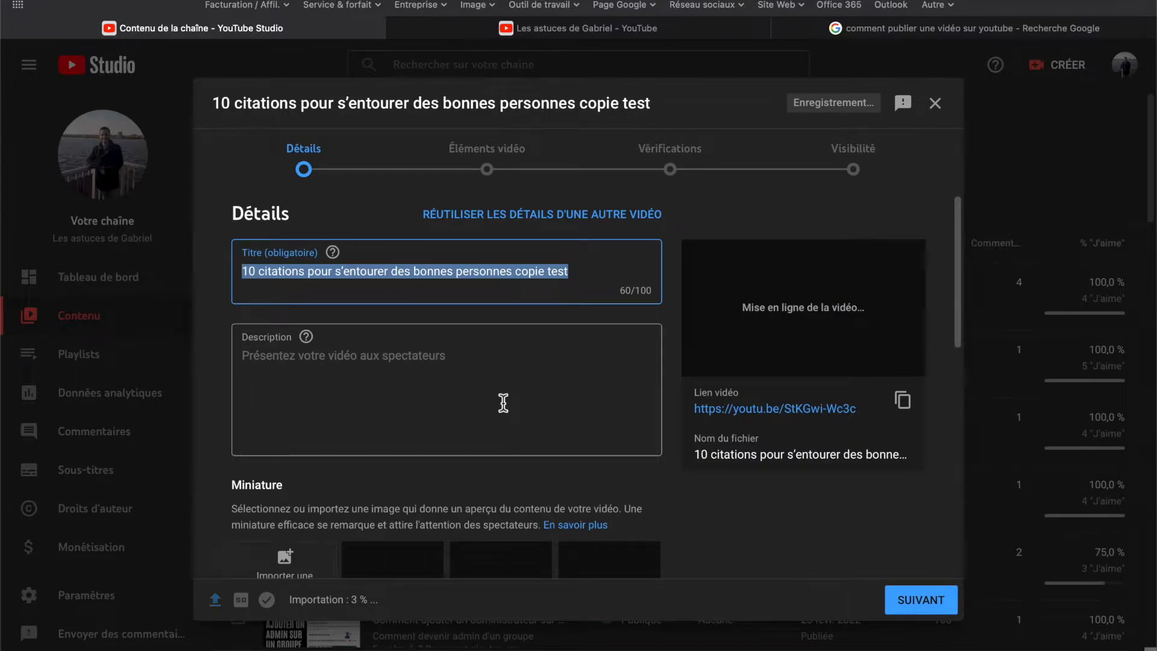
Shorten the video title to "10 citations pour s'entourer des bonnes personnes".
click(559, 270)
key(BackSpace)
key(BackSpace)
key(BackSpace)
key(BackSpace)
key(BackSpace)
key(BackSpace)
key(BackSpace)
key(BackSpace)
key(BackSpace)
key(BackSpace)
key(BackSpace)
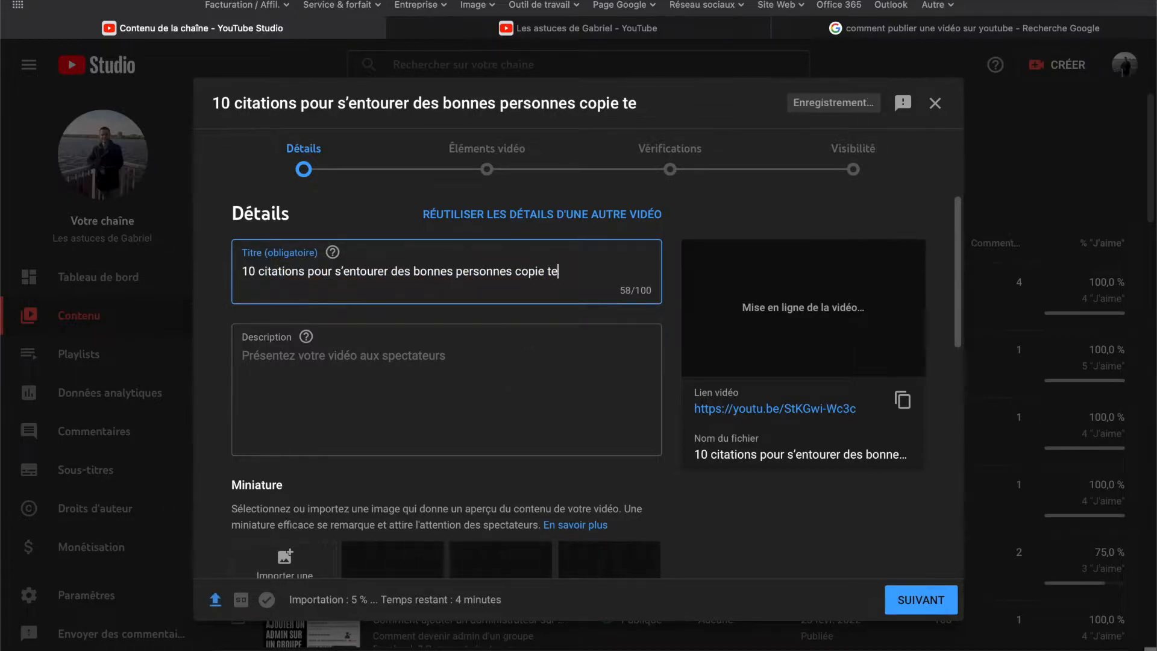
Enter the video description "Comment bien s'entourer ? Découvrez les meilleures citations pour s'entourer des bonnes personnes.".
click(420, 360)
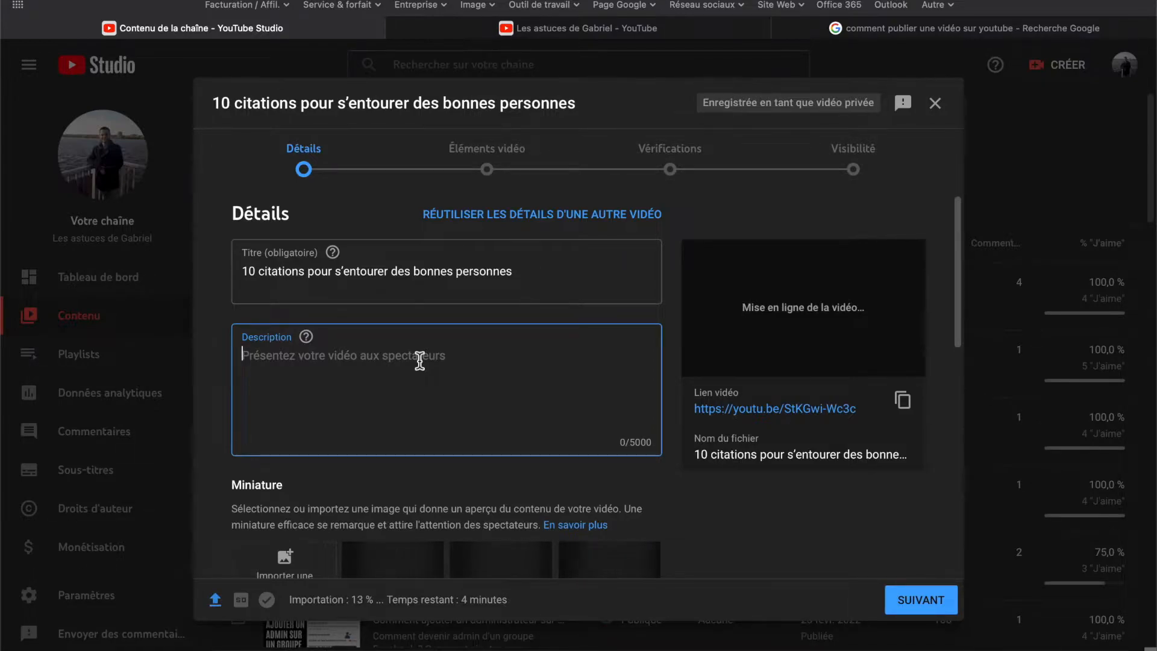
text(Comment bien s'entourer ? Découvrez les meilleures citations pour s'entourer des bonnes personnes.)
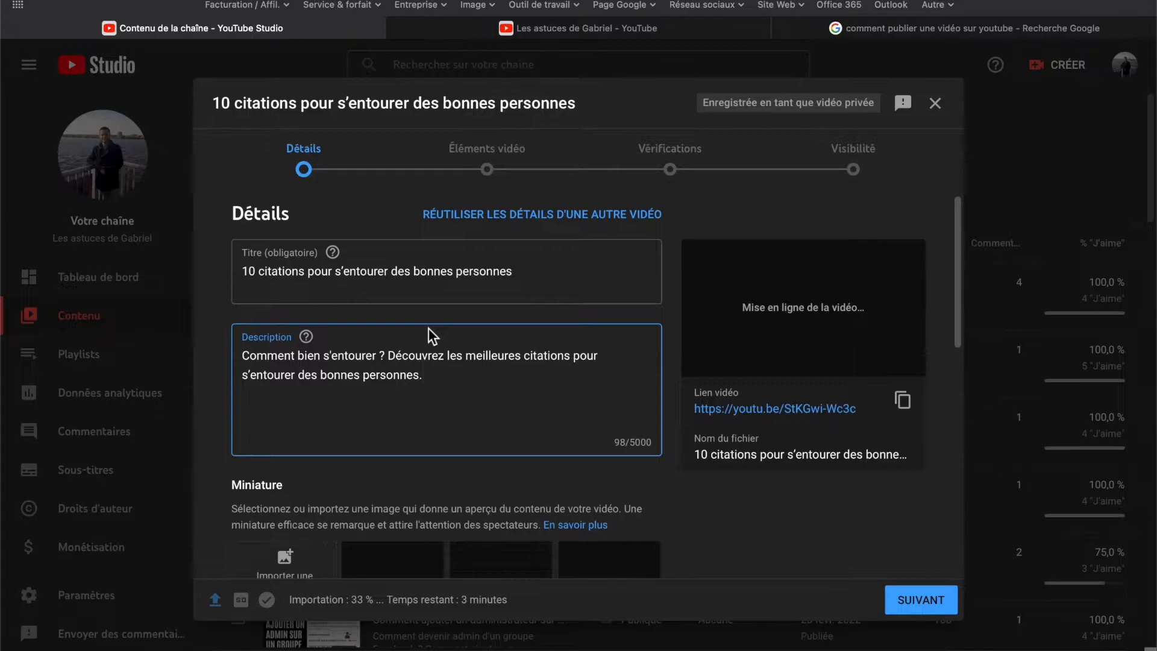
Import "gens heureux.jpg" from the Bureau folder Vidéo FB/miniature as the video's custom thumbnail.
scroll(428, 329, down, 1)
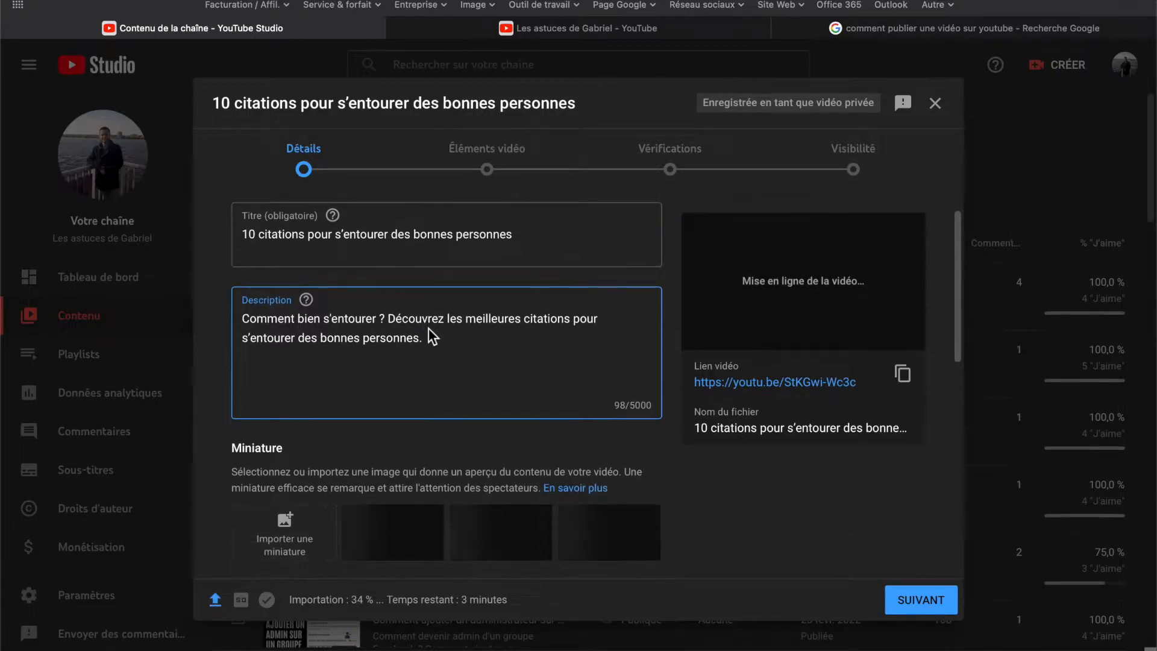
scroll(429, 328, down, 3)
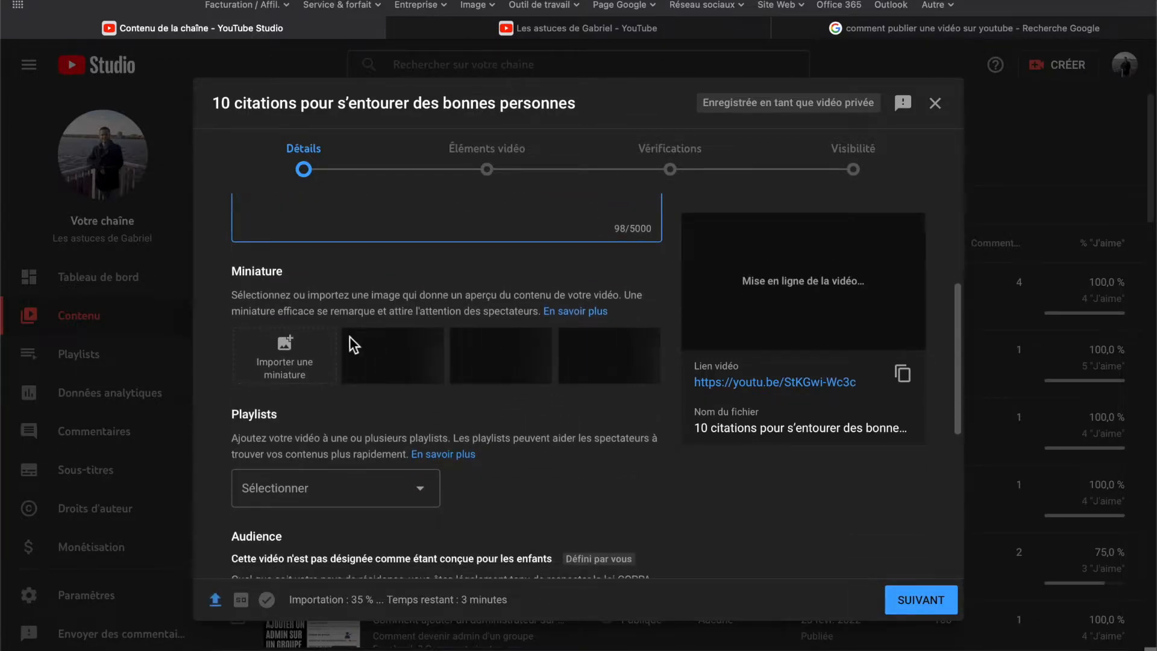
click(288, 355)
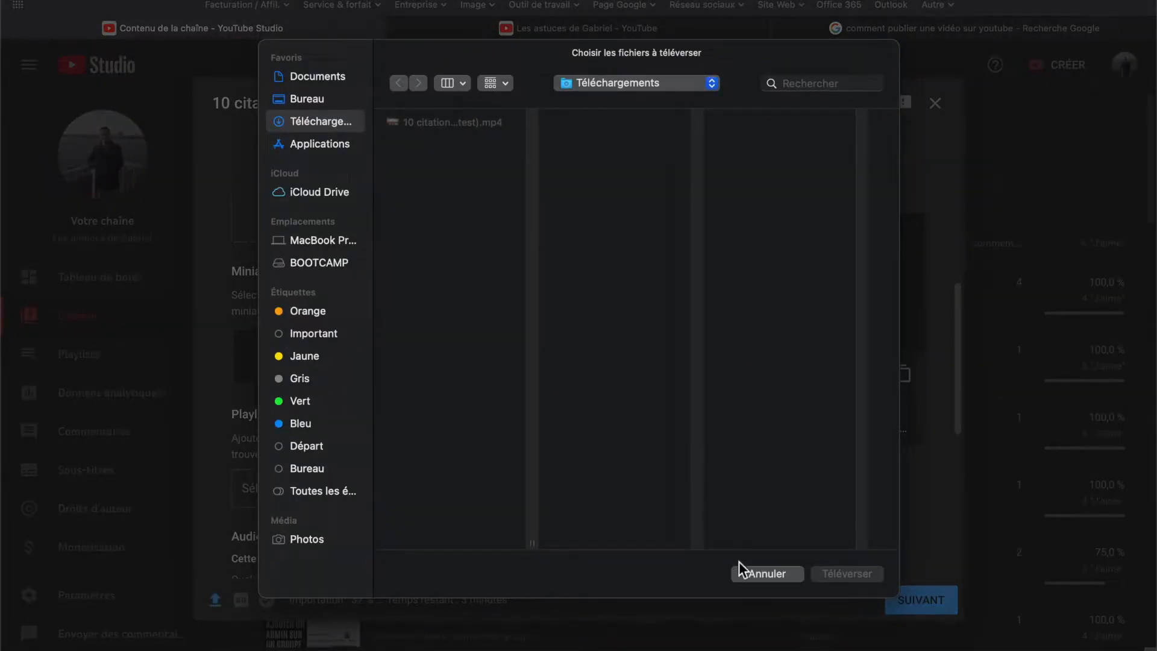
click(344, 99)
click(454, 176)
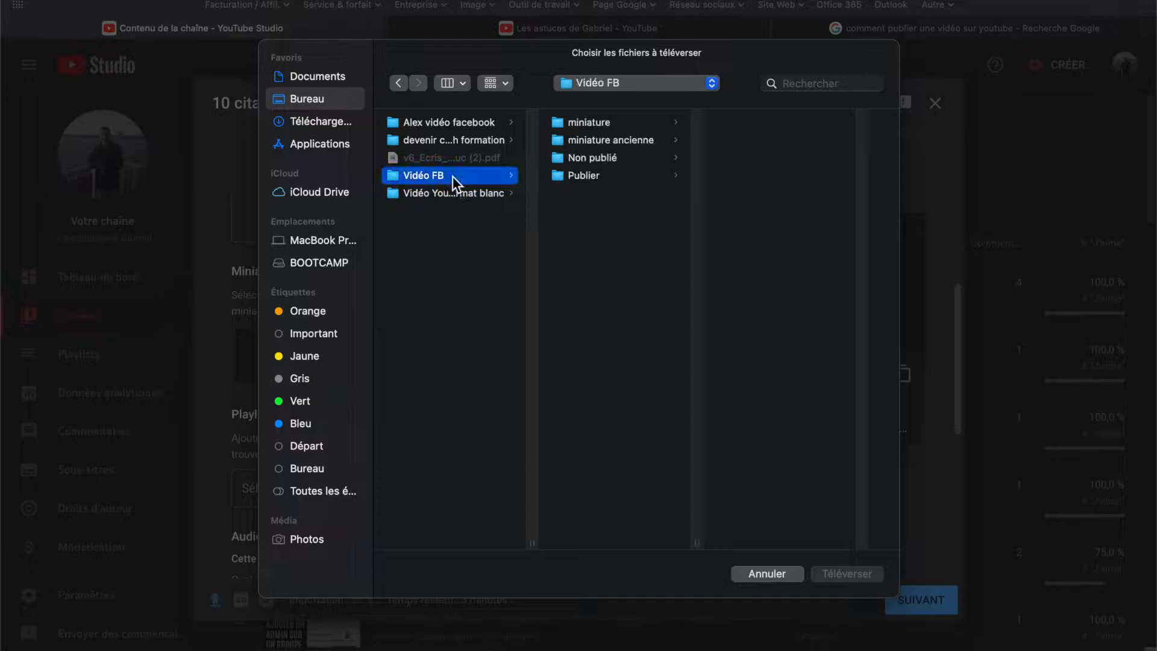
click(598, 122)
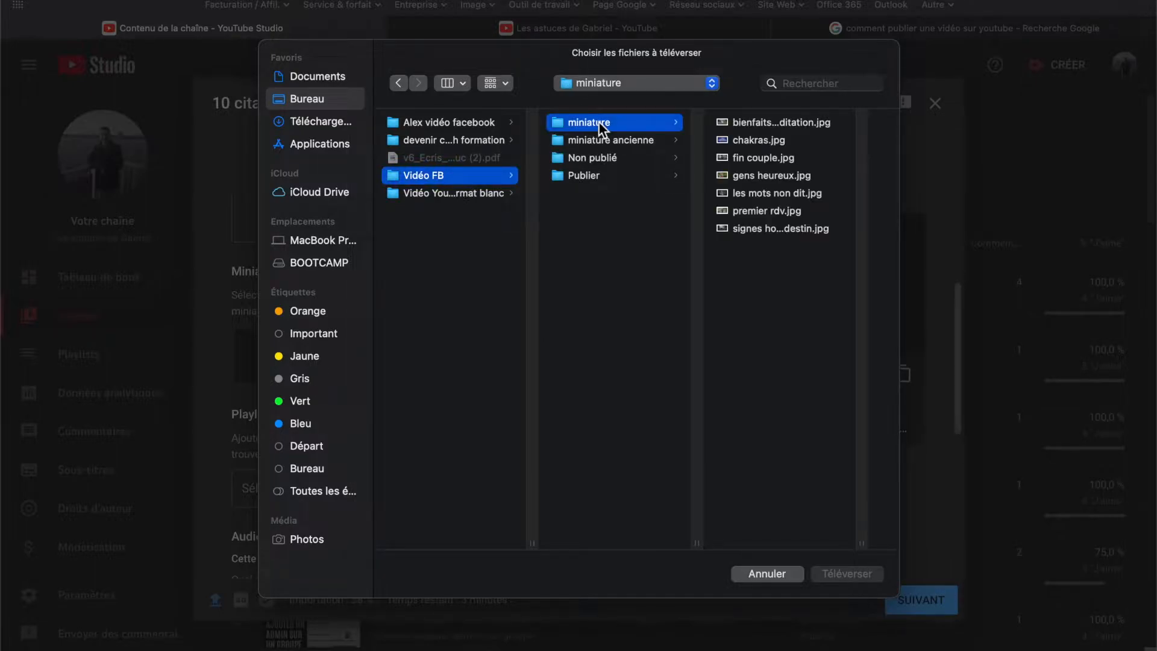
click(761, 175)
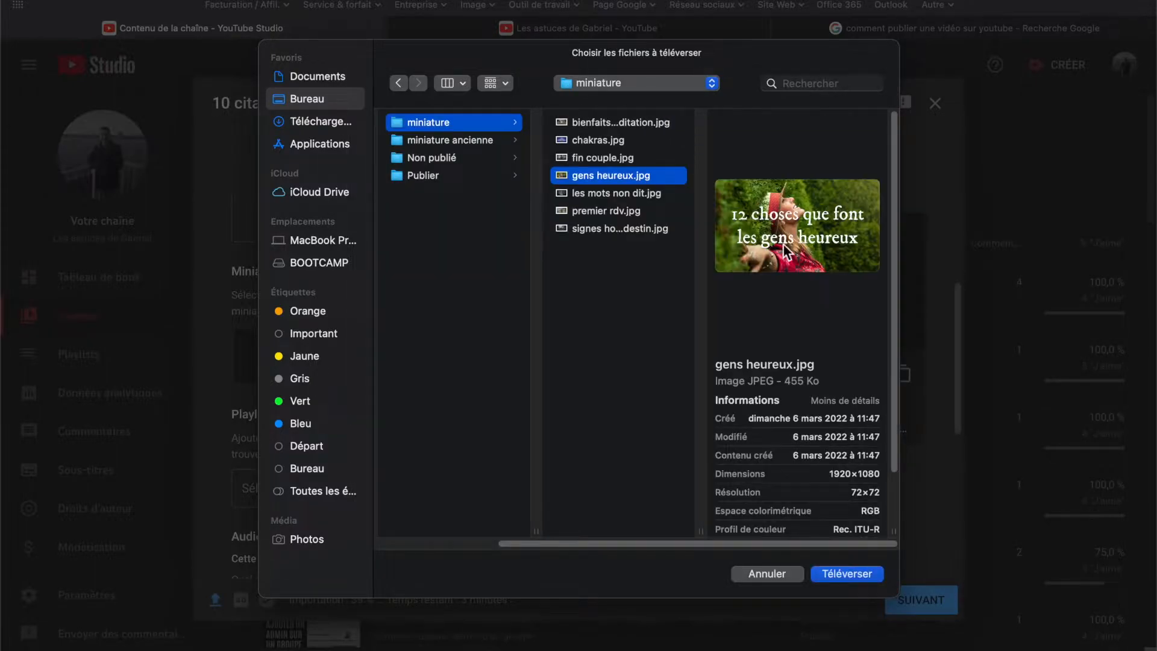
click(846, 573)
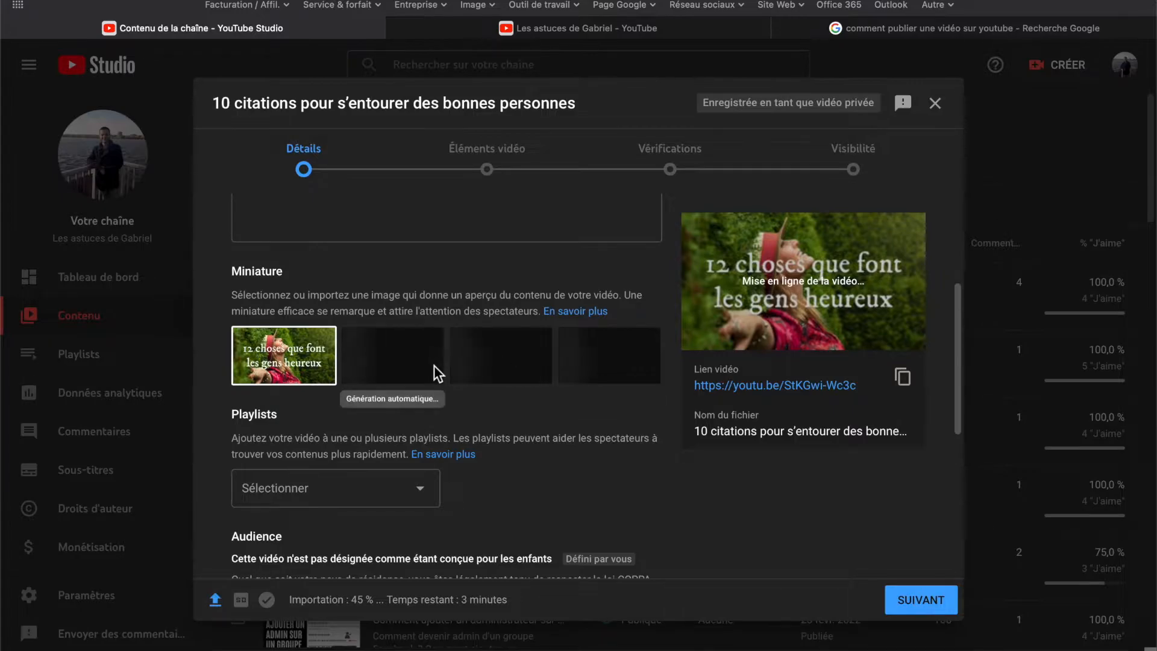
Add the video to the Facebook playlist.
scroll(434, 365, down, 2)
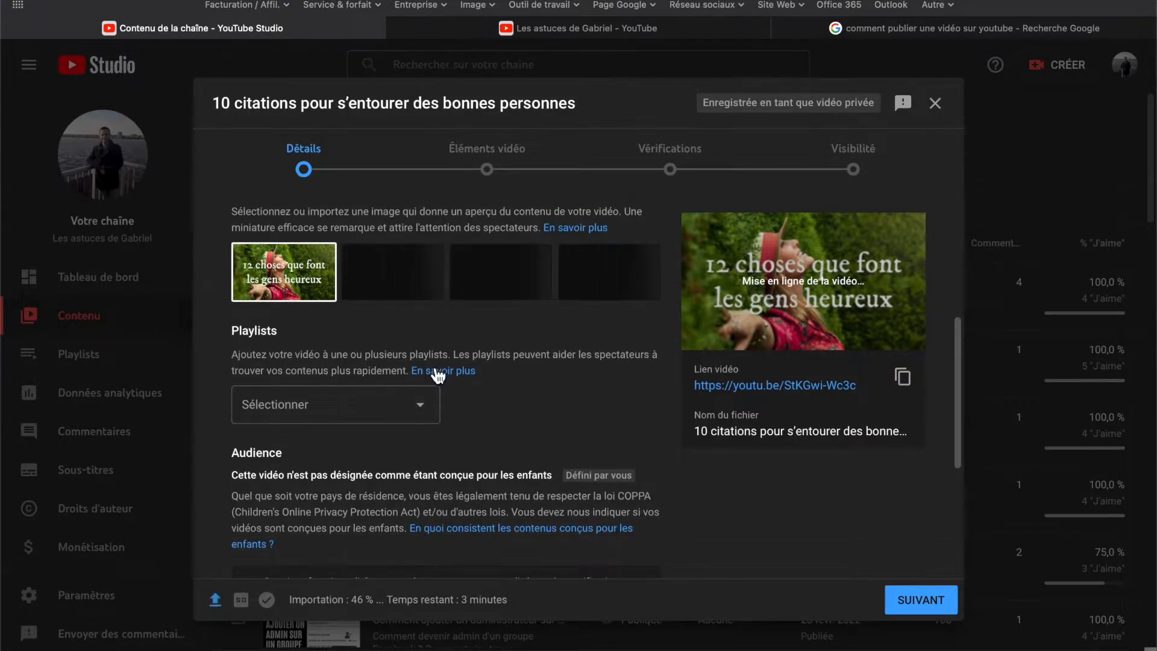
click(315, 413)
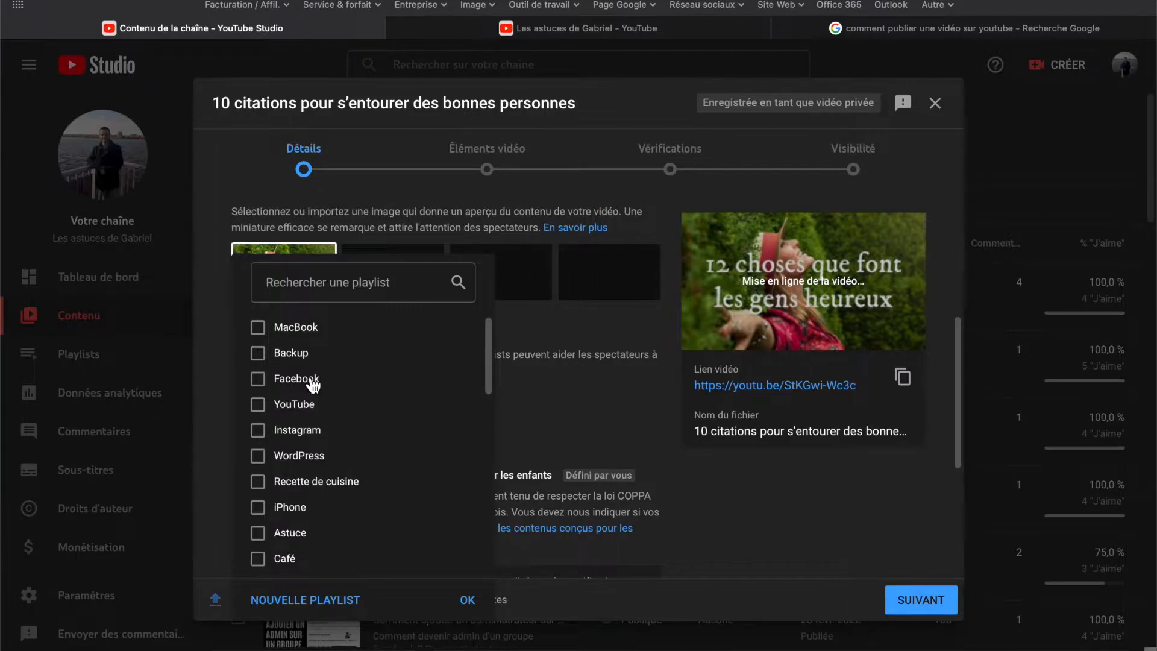
click(264, 379)
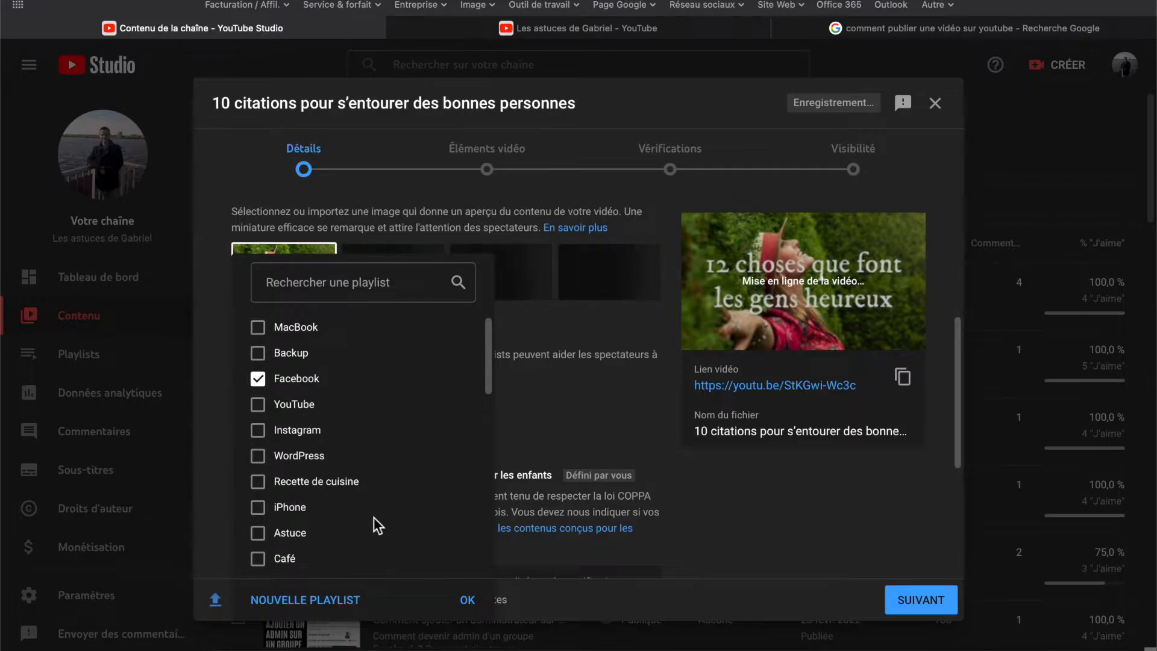
click(473, 605)
Expand the additional video details and activate the empty tags field.
scroll(468, 447, down, 5)
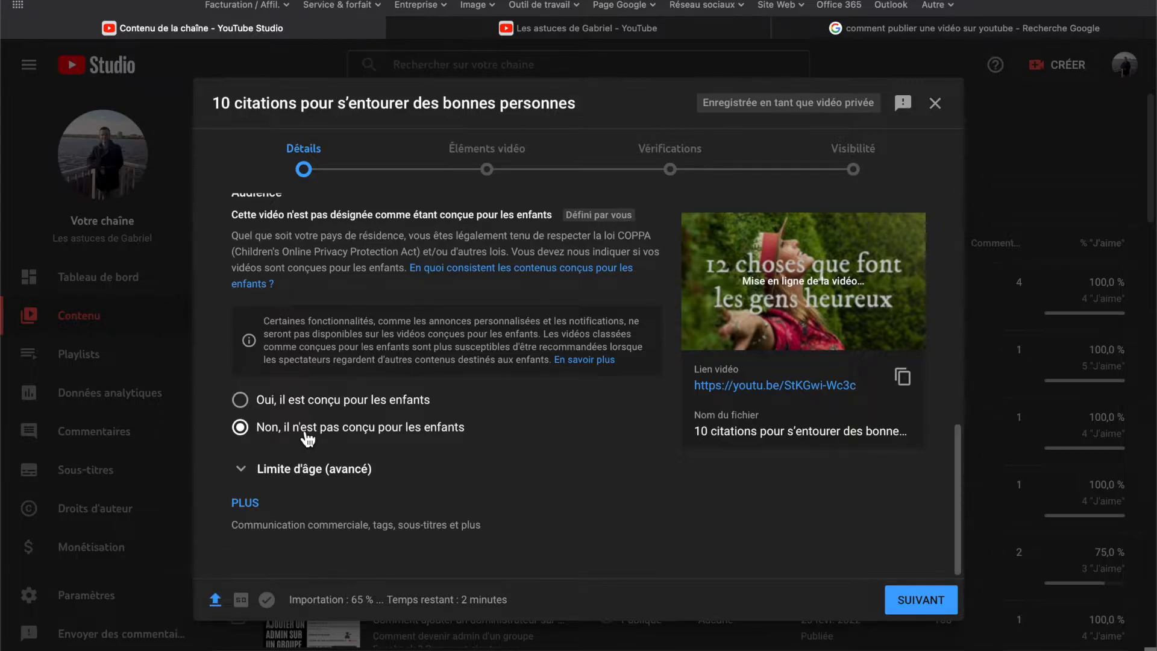
click(250, 503)
scroll(471, 355, down, 6)
scroll(471, 354, down, 3)
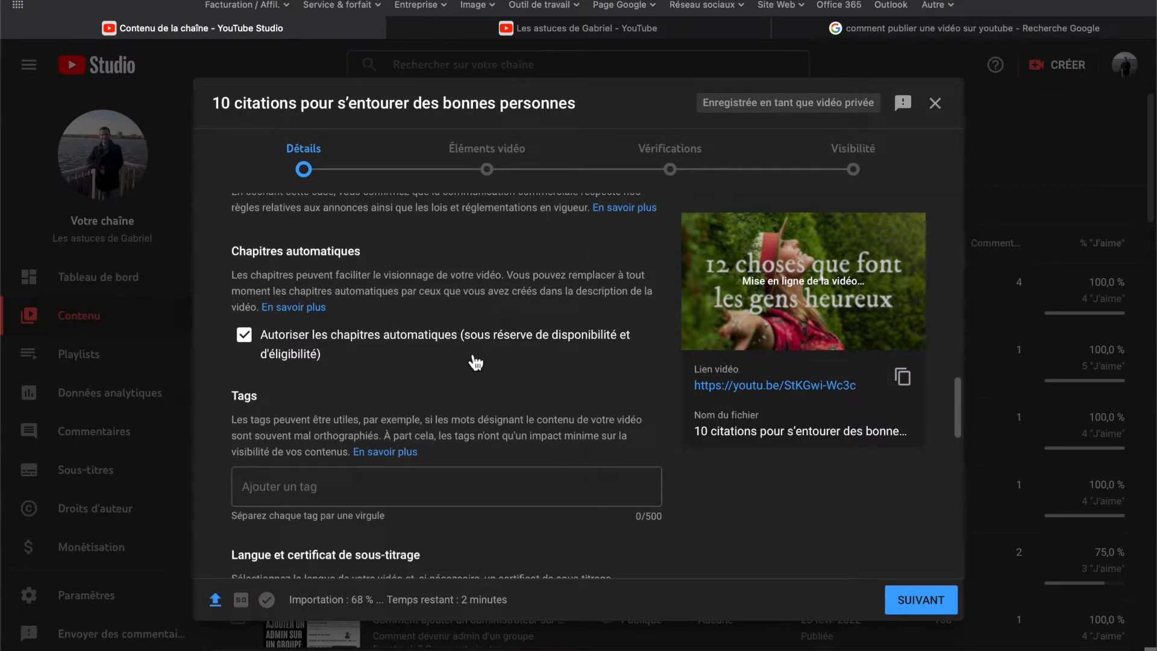
scroll(476, 361, down, 3)
scroll(352, 342, up, 1)
click(312, 382)
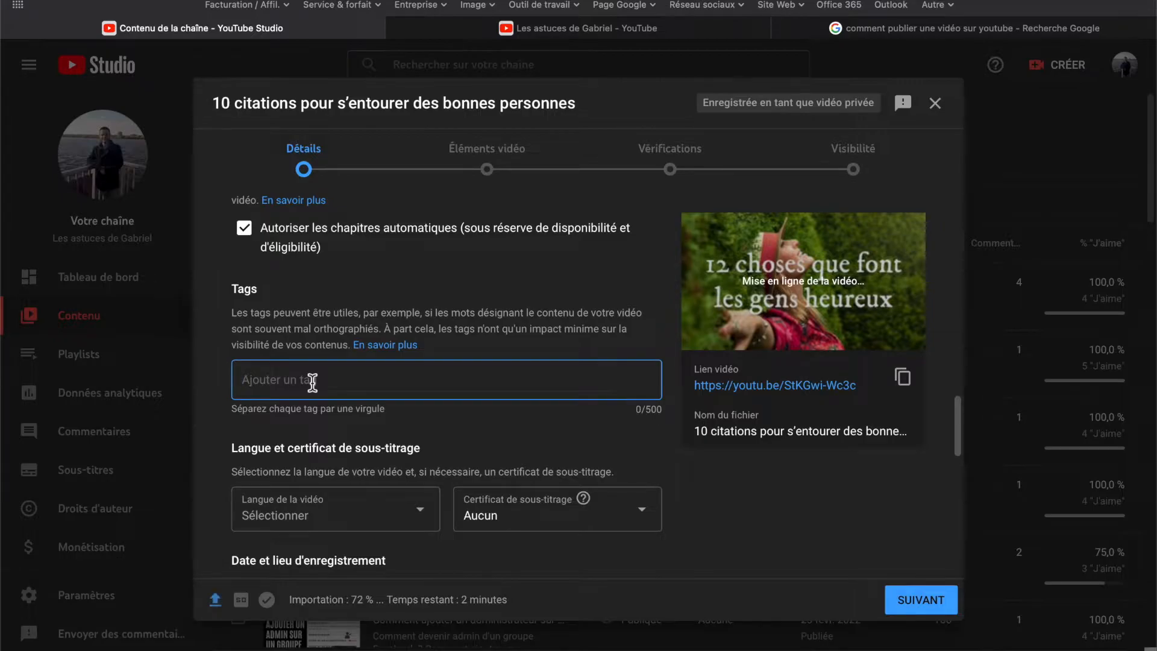
scroll(313, 383, up, 10)
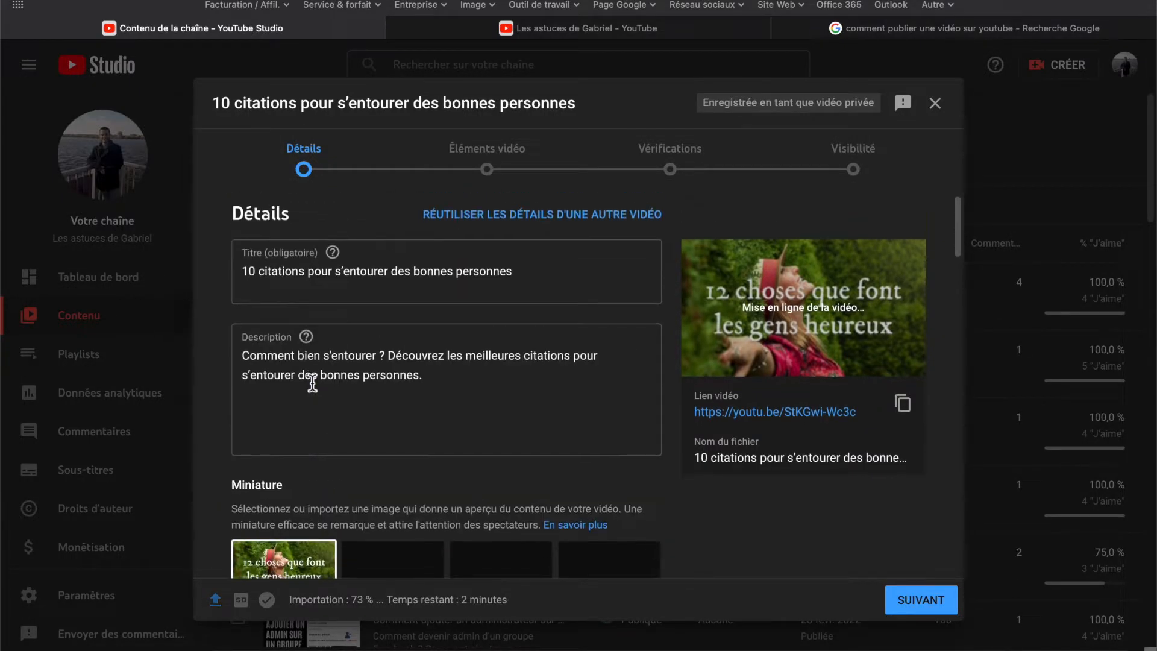
drag(526, 274, 335, 272)
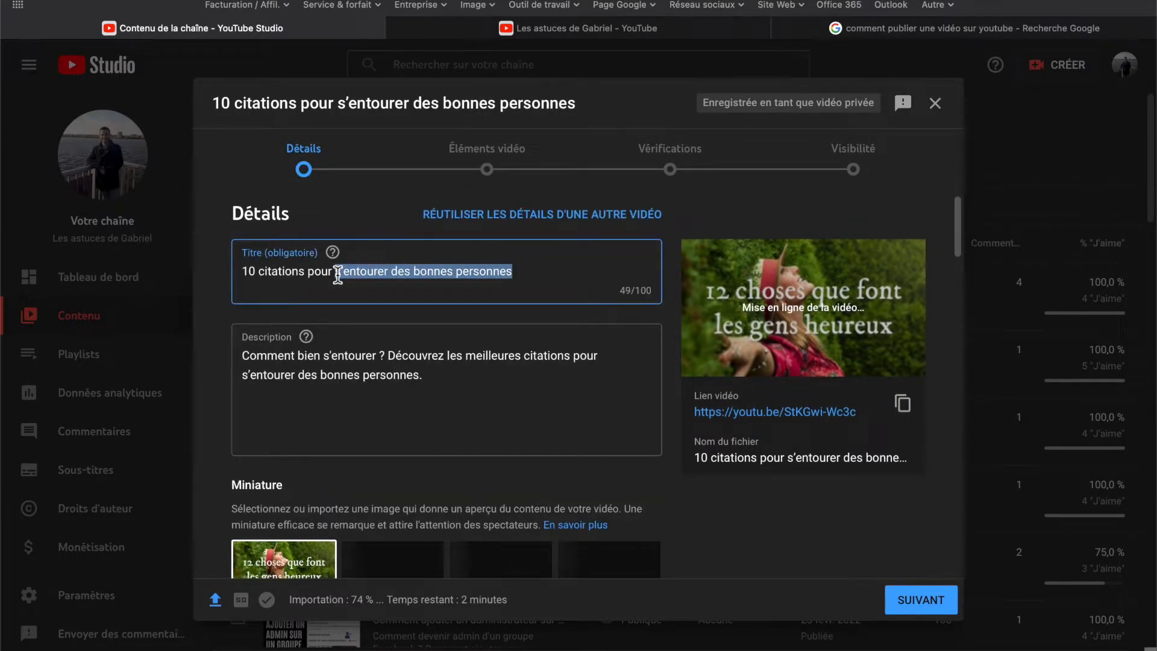
right_click(446, 273)
click(487, 334)
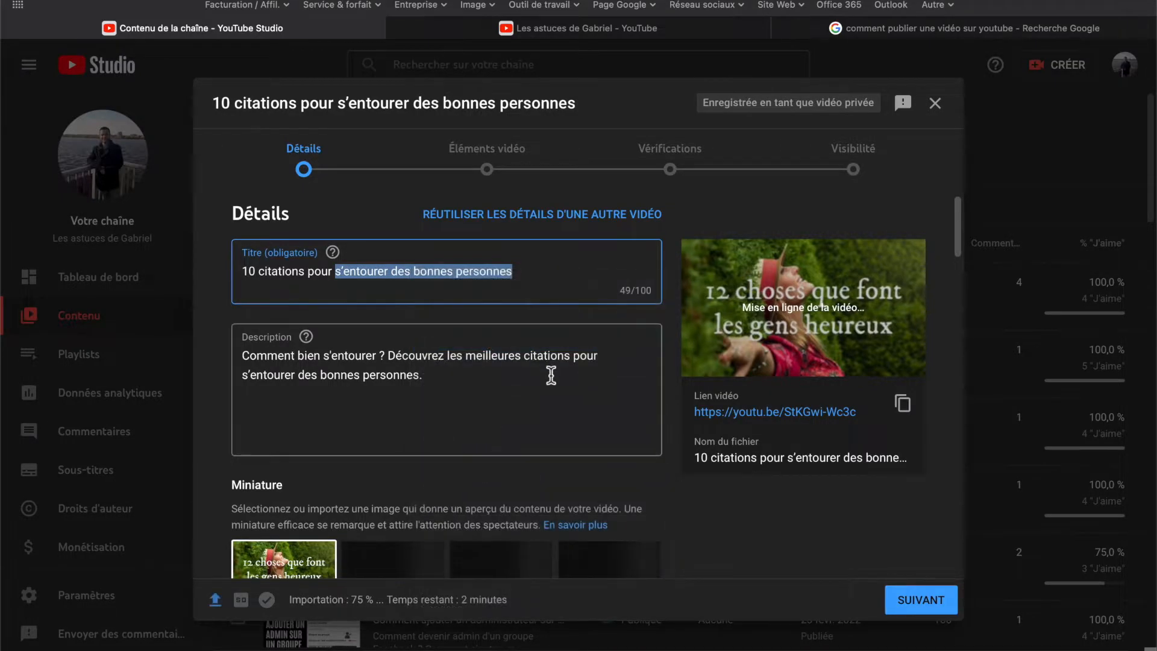
scroll(551, 375, down, 5)
scroll(551, 375, down, 5)
scroll(551, 374, up, 15)
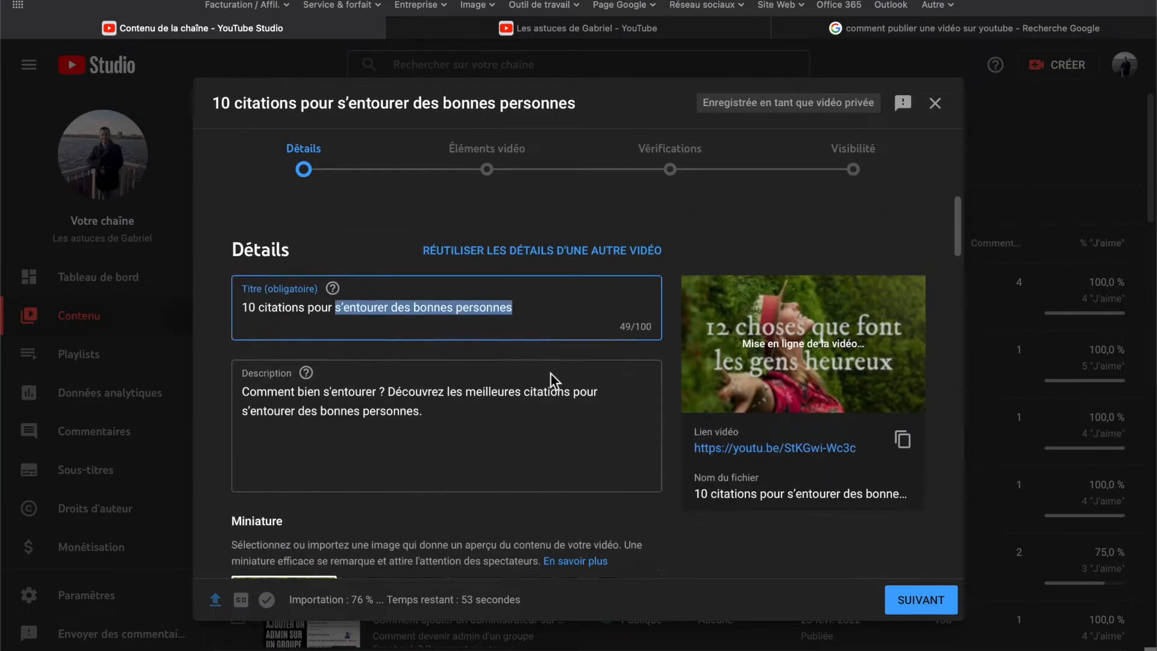
Copy "citations pour s'entourer des bonnes personnes" from the video title and add it as the first tag.
drag(514, 272, 259, 271)
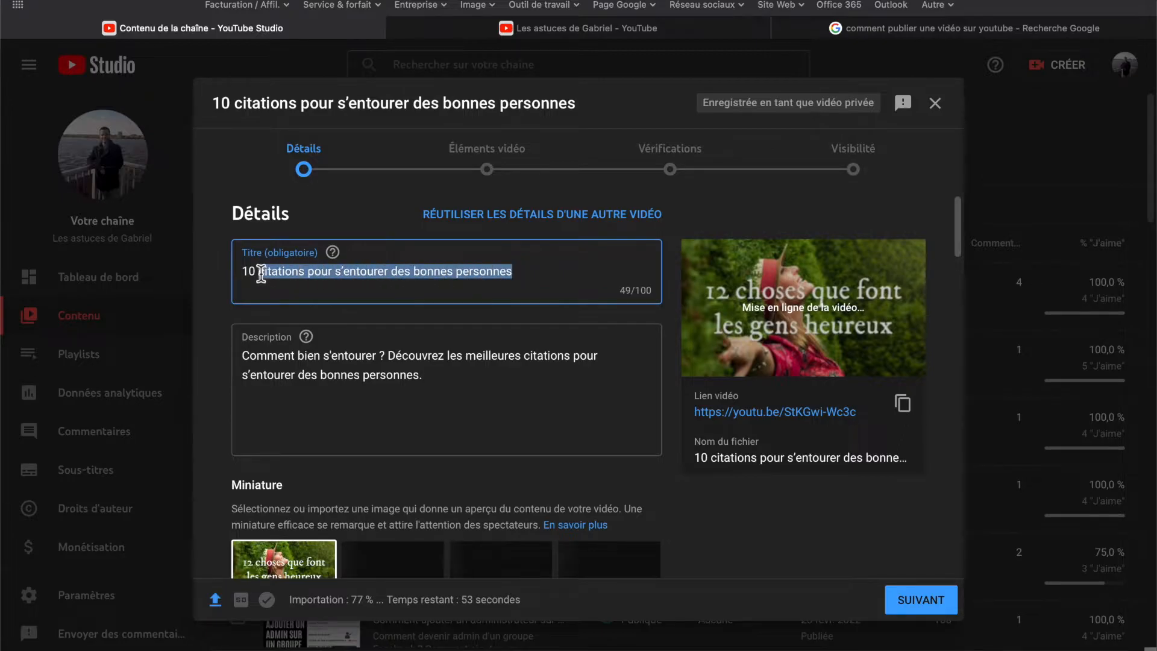
right_click(309, 278)
click(374, 343)
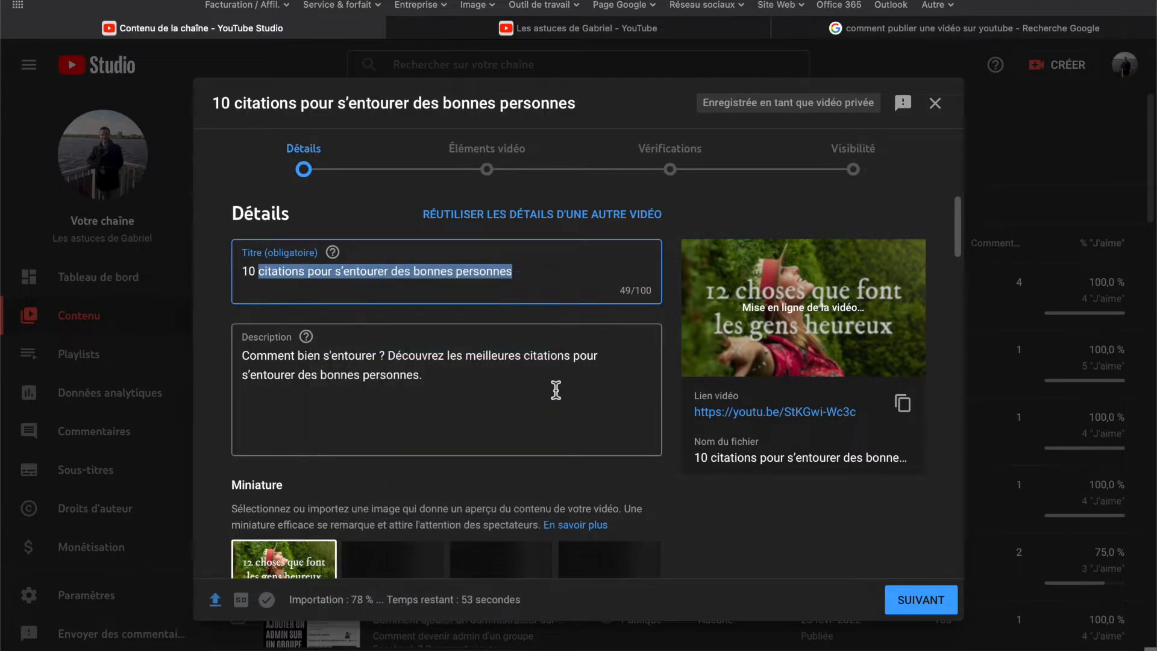
scroll(553, 390, down, 10)
scroll(555, 390, down, 7)
scroll(390, 347, up, 2)
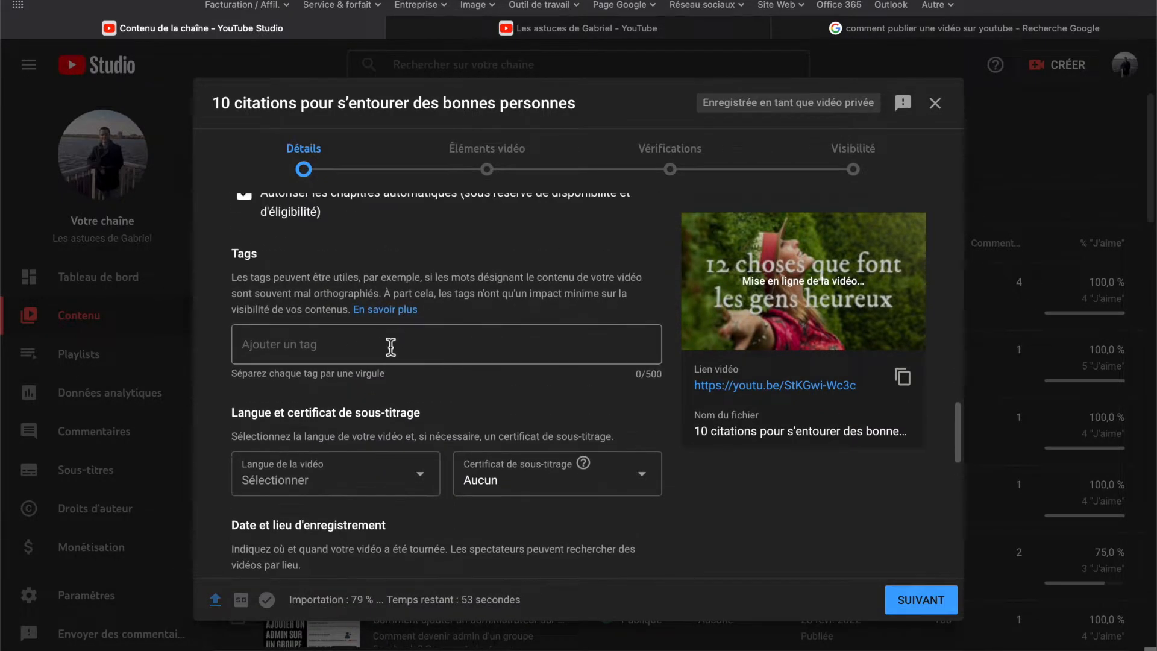
key(ctrl+v)
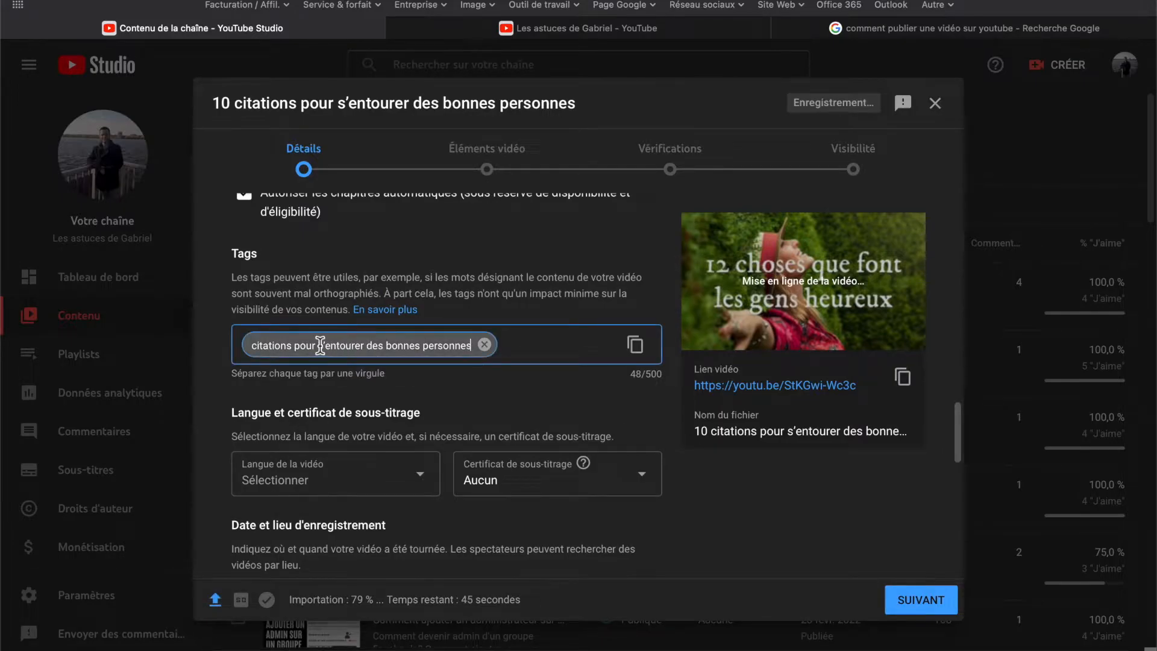
drag(295, 343, 465, 355)
key(Return)
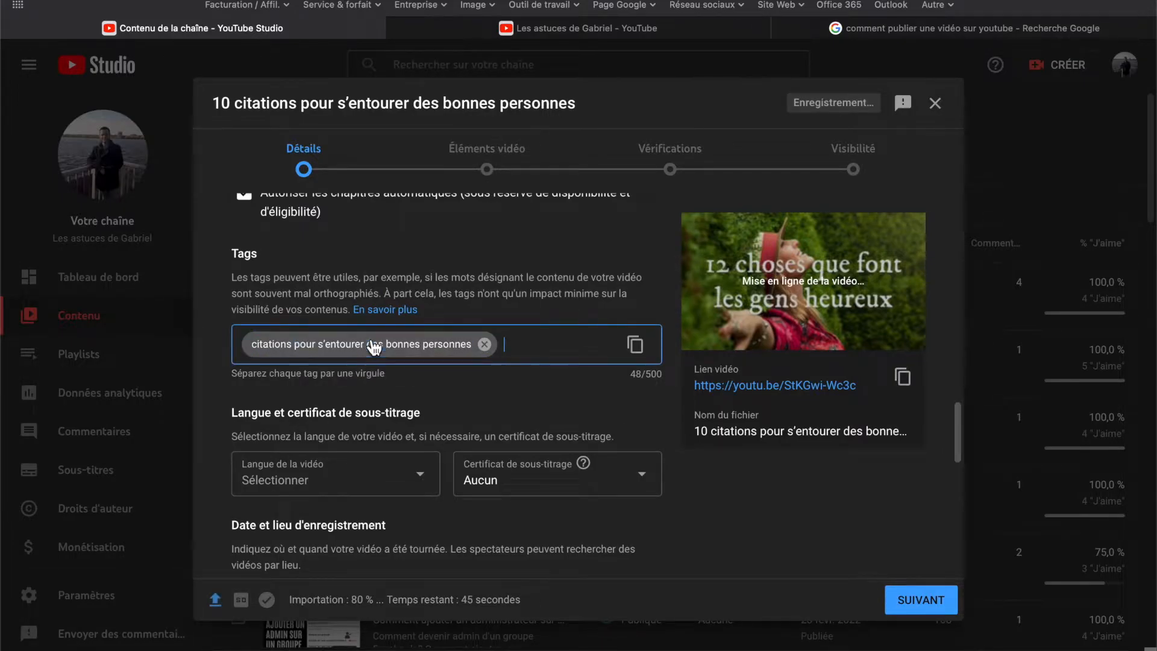
Copy "s'entourer des bonnes personnes" out of the first tag and add it as a second tag.
click(317, 348)
drag(319, 348, 475, 351)
right_click(441, 348)
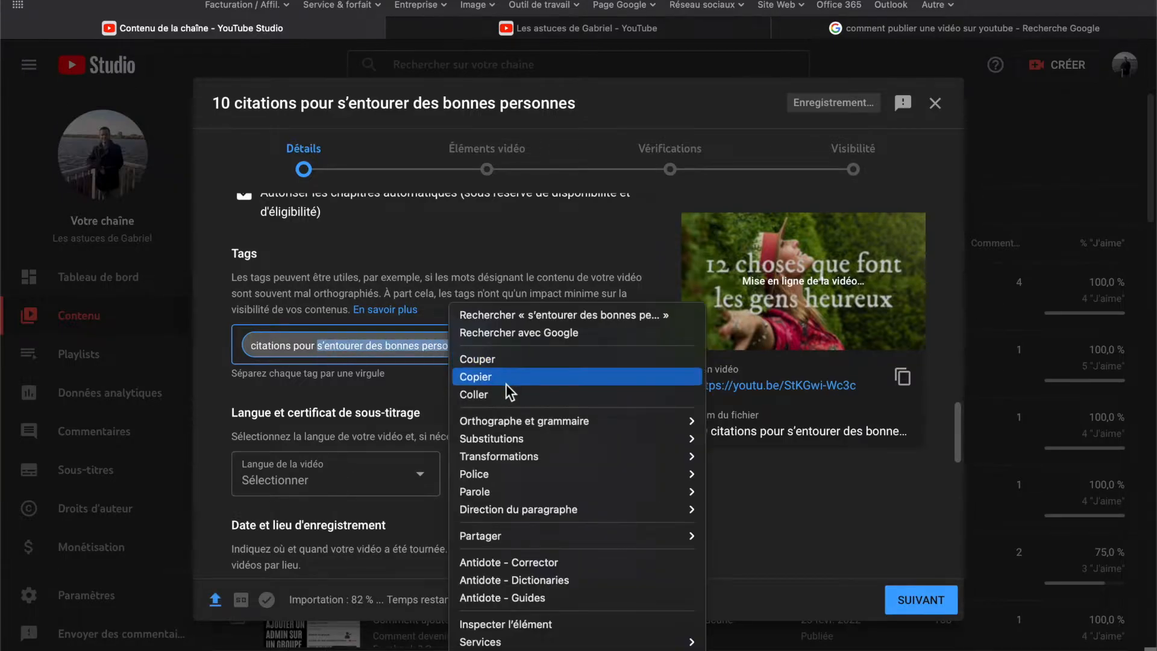
click(505, 378)
click(544, 350)
key(super+v)
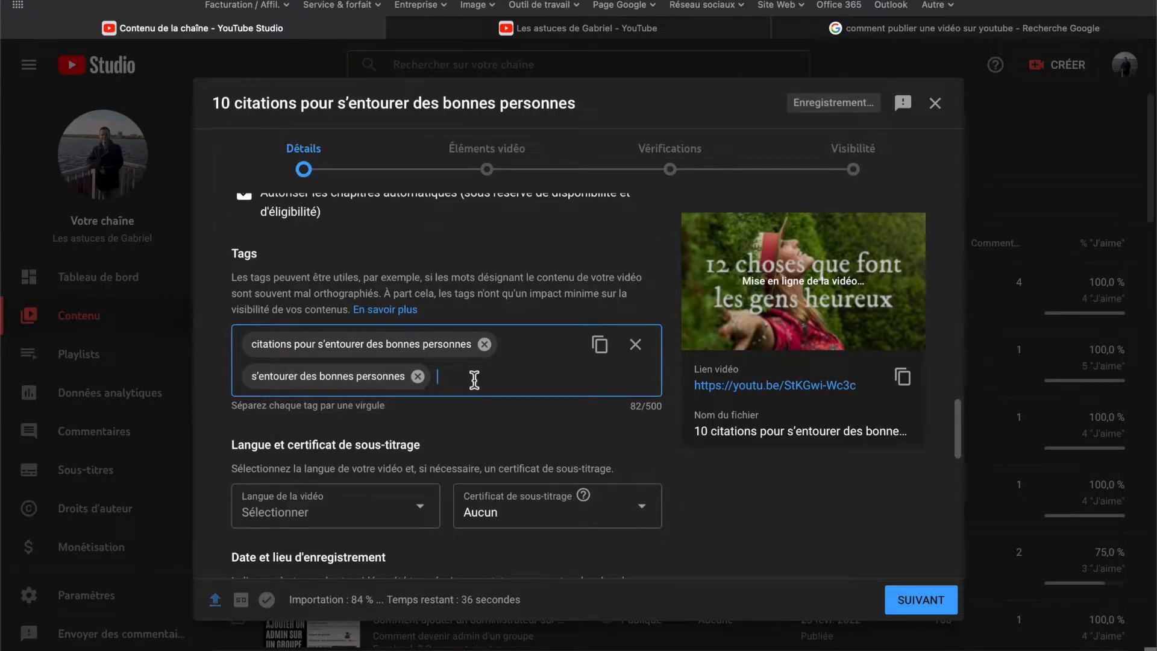
Add the tag "bien s'entourer" to the video.
text(bien s'ENTOURE)
key(BackSpace)
key(BackSpace)
key(BackSpace)
key(BackSpace)
key(BackSpace)
key(BackSpace)
key(BackSpace)
text(entourer)
key(Return)
Add the tag "comment bien s'entourer" to the video.
text(comé)
key(BackSpace)
text(en)
key(BackSpace)
key(BackSpace)
text(ment bien s'entourer,)
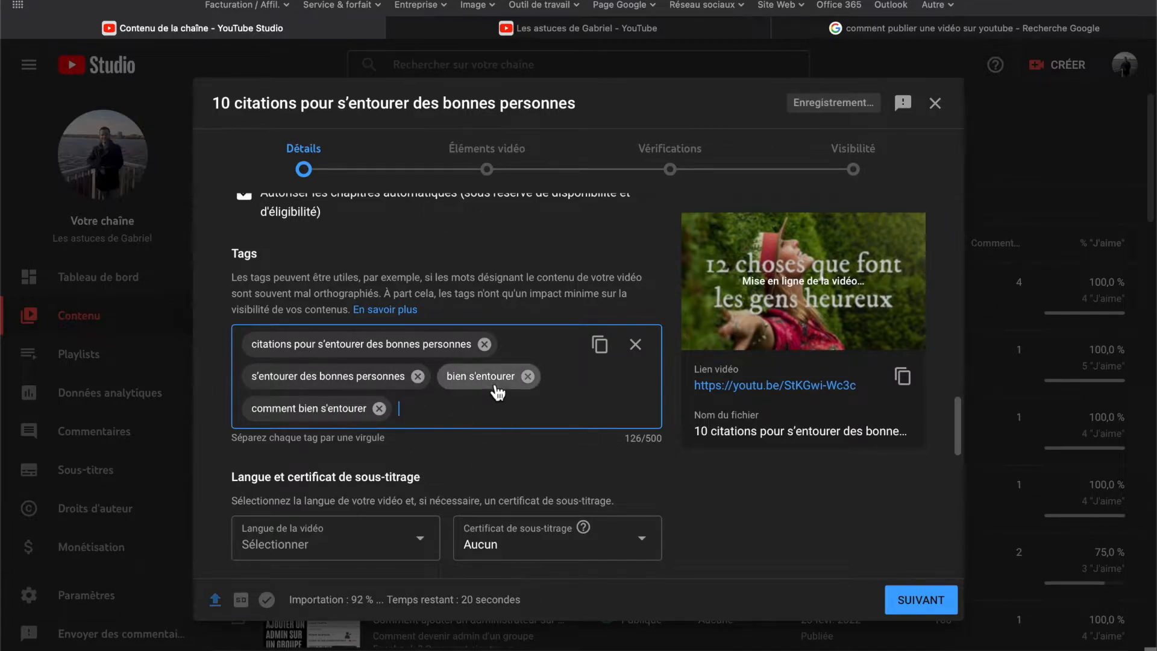
Open the Ubersuggest keyword tool in a new browser tab and close that tab again.
scroll(511, 451, down, 1)
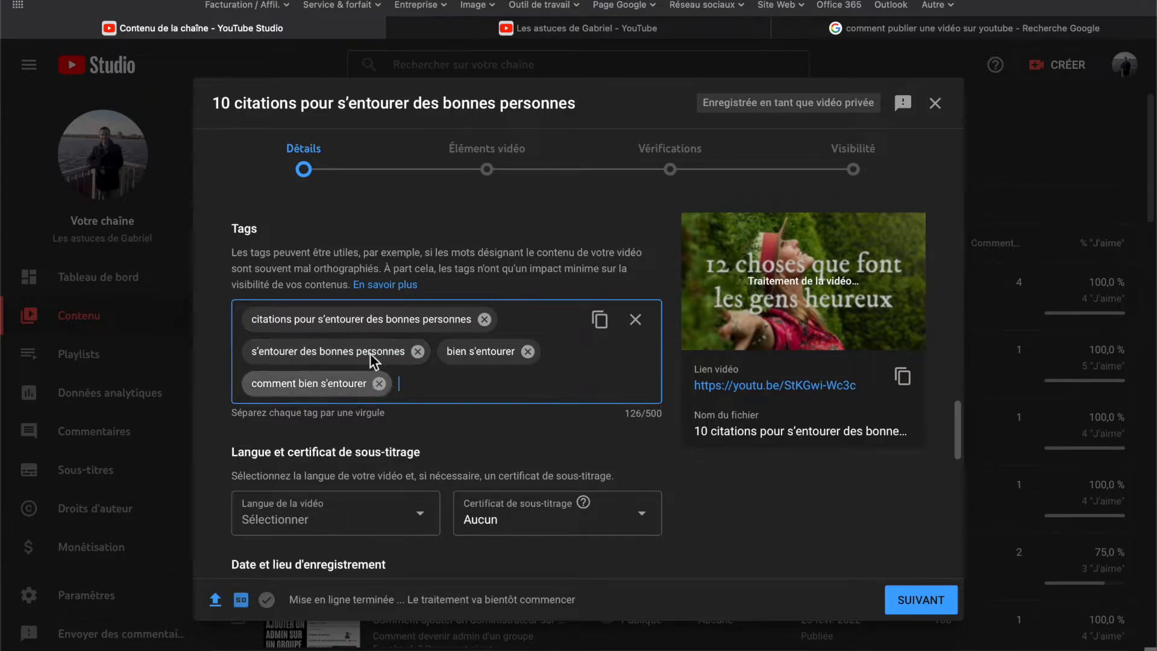
scroll(454, 423, up, 2)
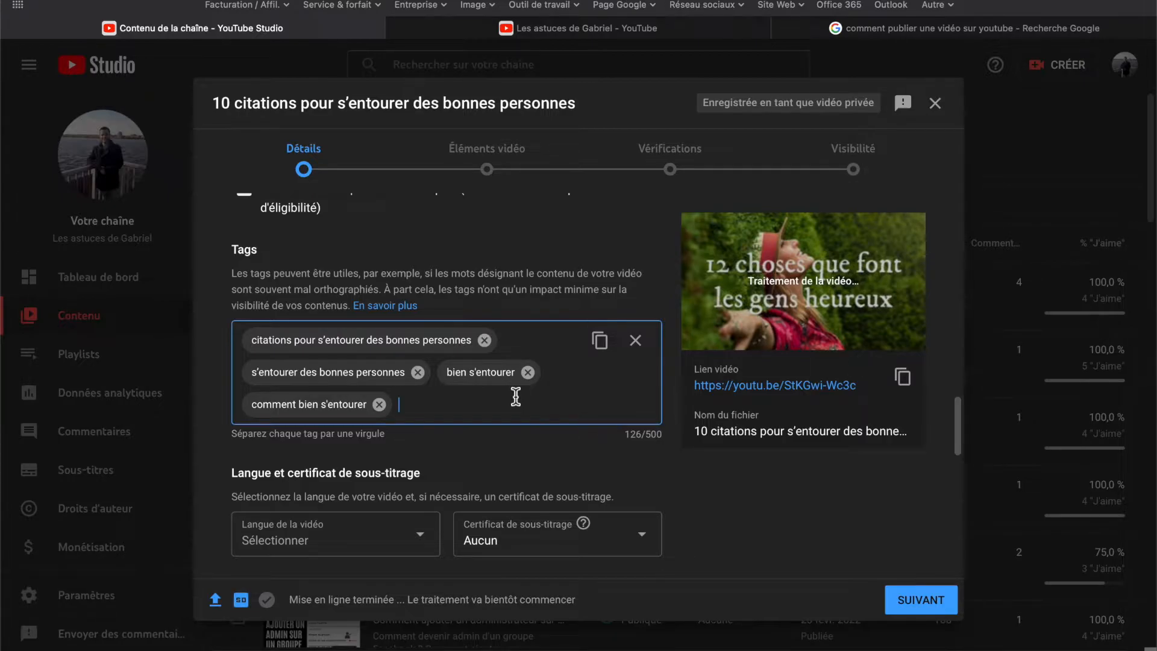
key(super+t)
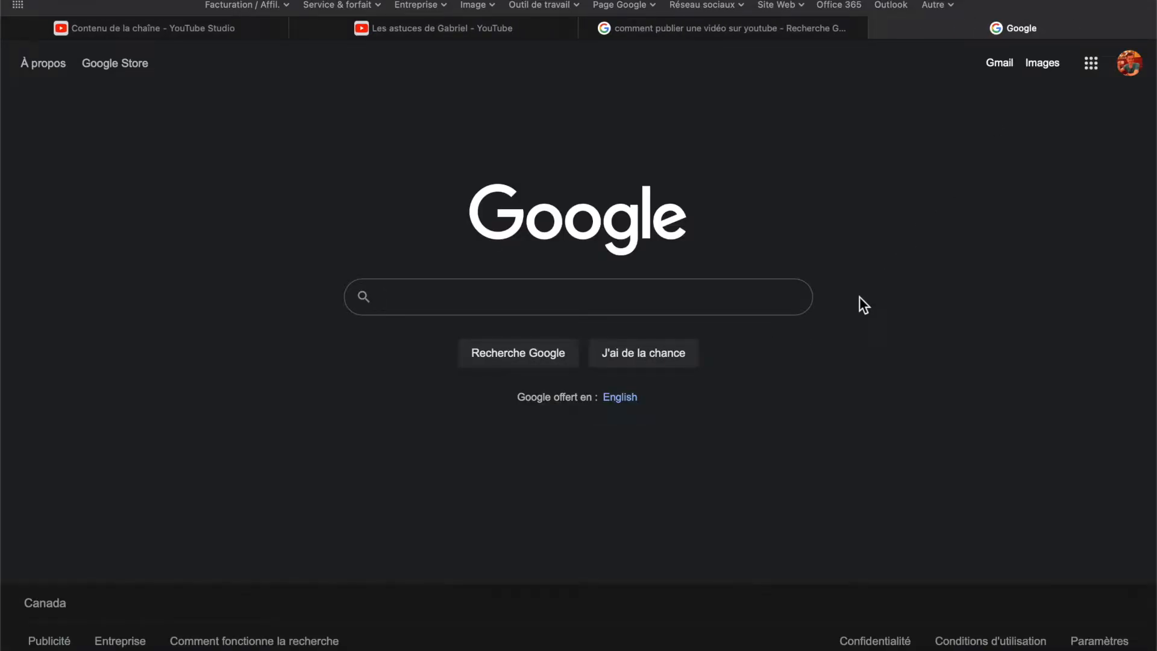
click(565, 6)
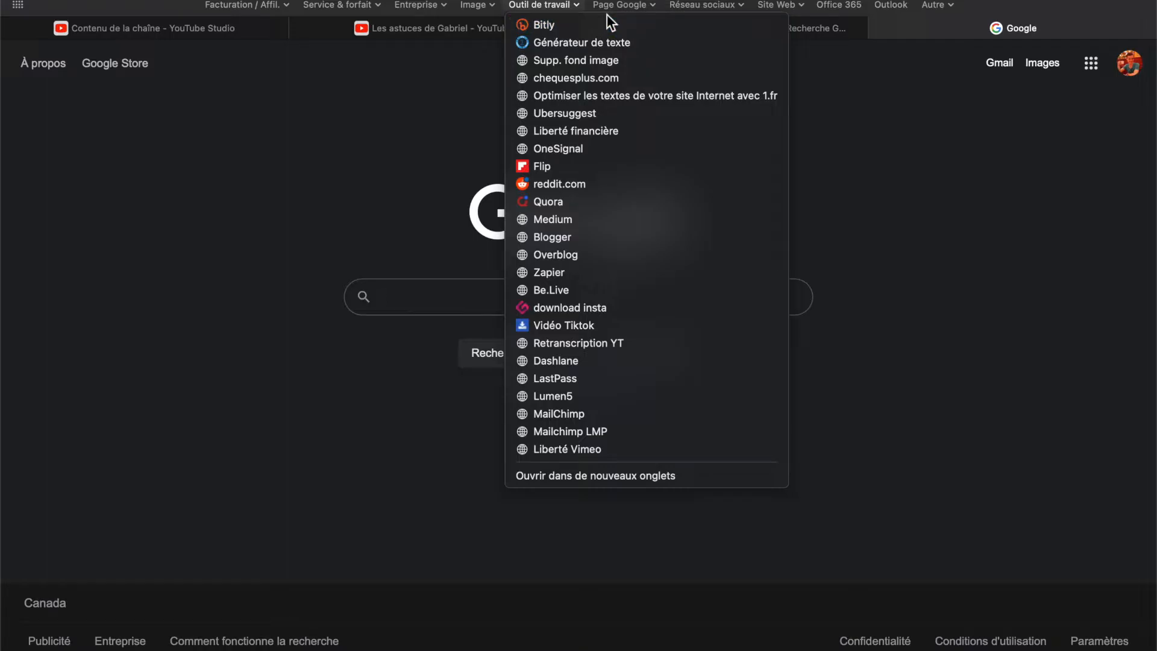
click(573, 114)
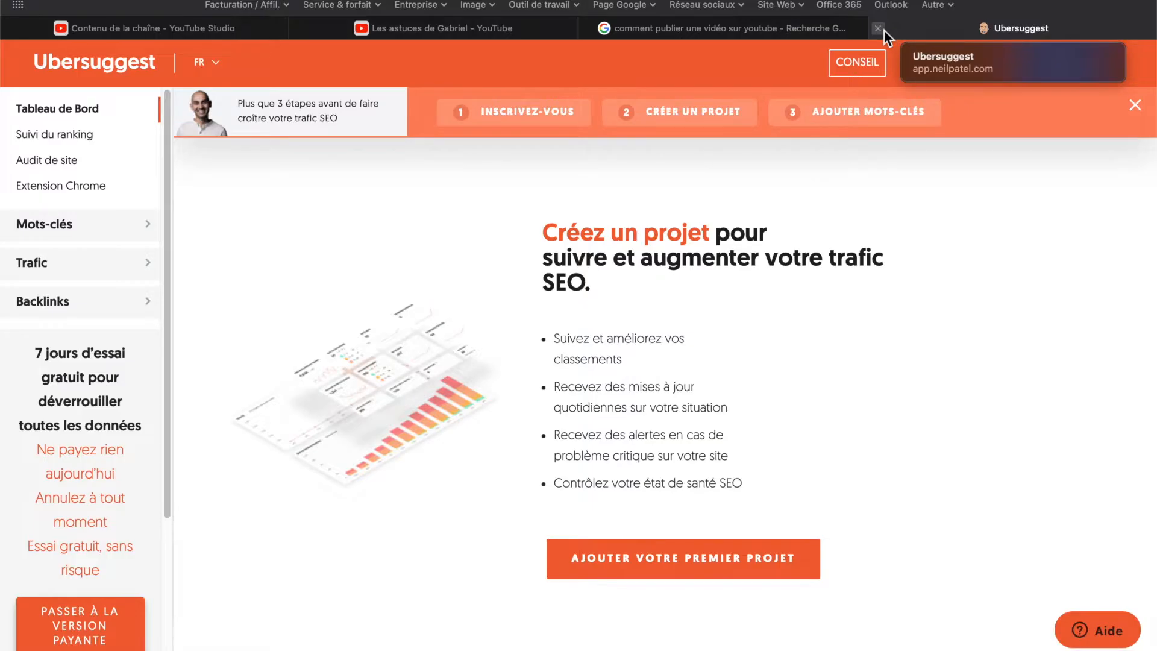
click(882, 29)
Copy "s'entourer des bonnes personnes" from the video title and search for it on Google.
scroll(616, 283, up, 3)
triple_click(341, 68)
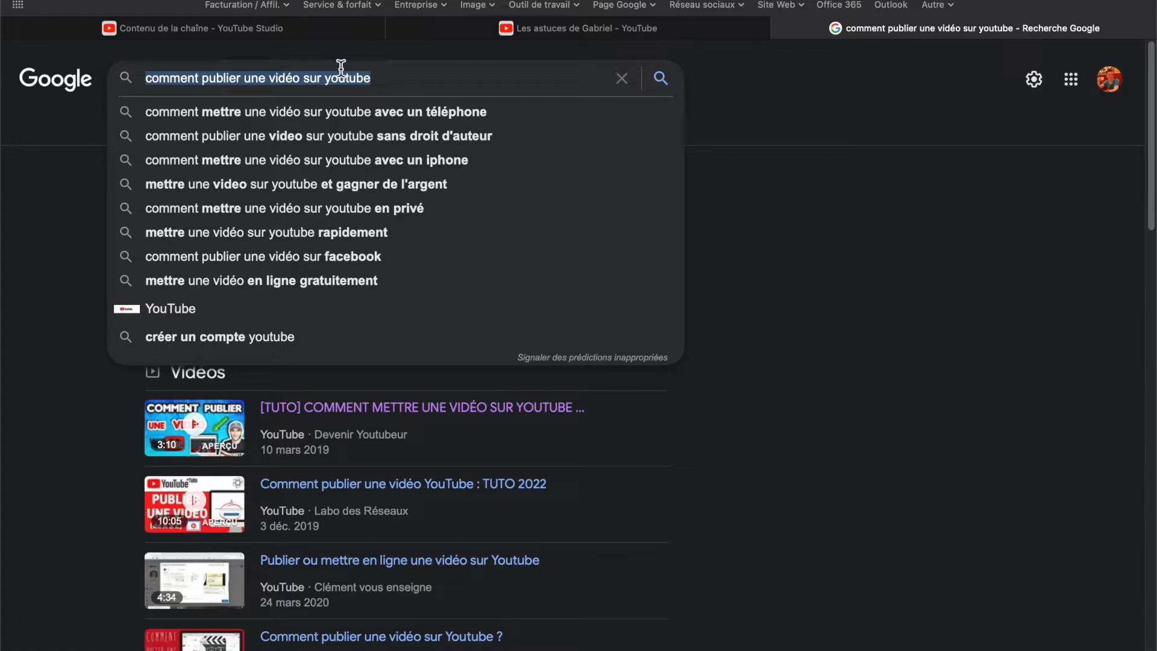
click(349, 27)
scroll(475, 325, up, 1)
scroll(475, 325, up, 10)
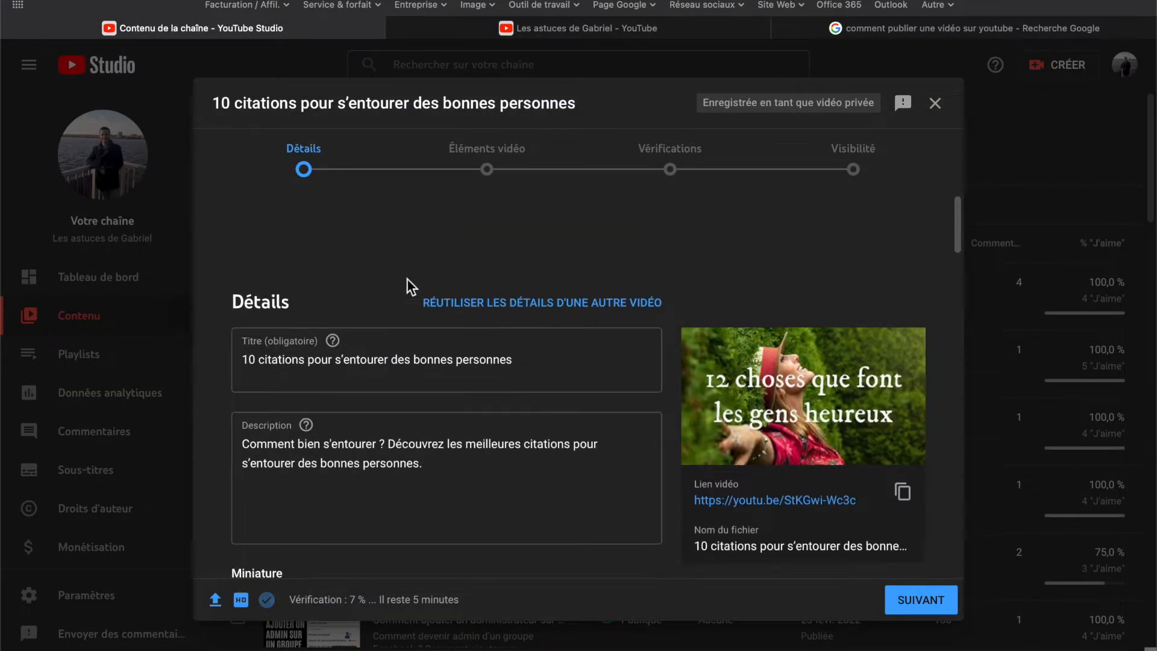
click(534, 269)
drag(512, 271, 336, 272)
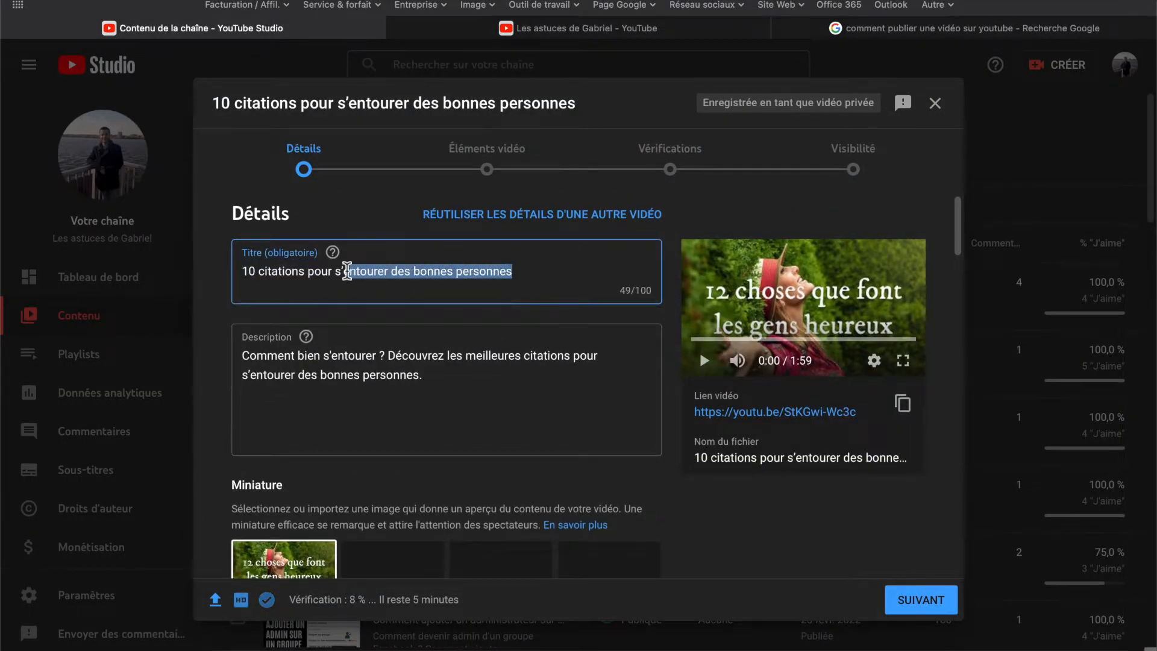
right_click(386, 271)
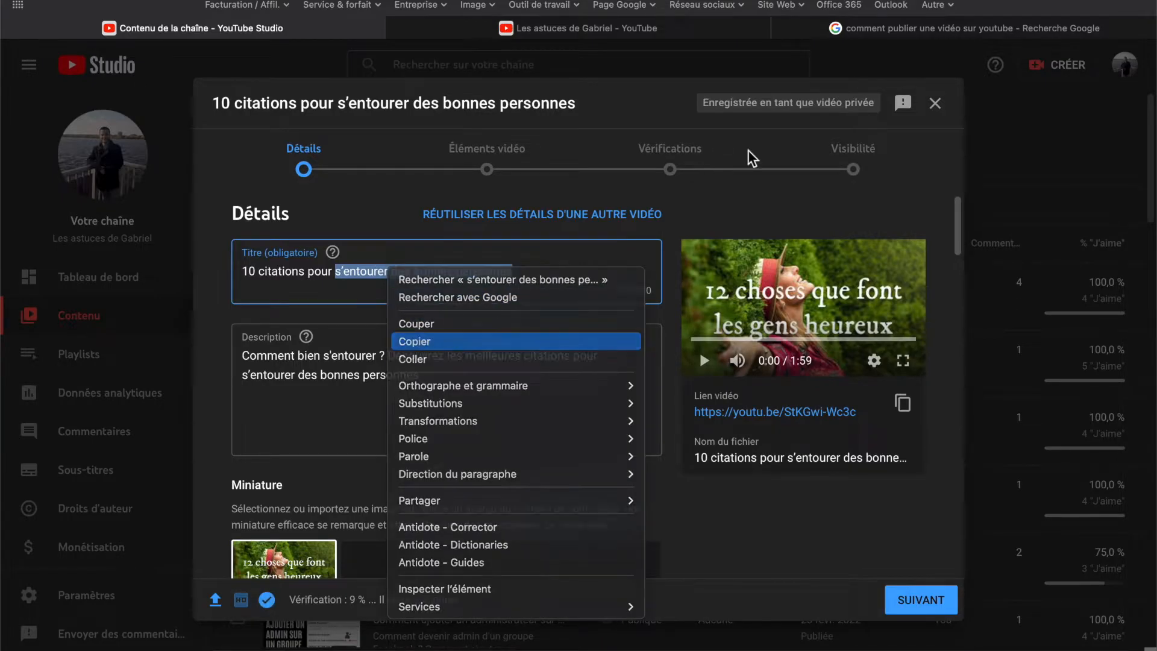
click(449, 341)
click(902, 27)
key(super+v)
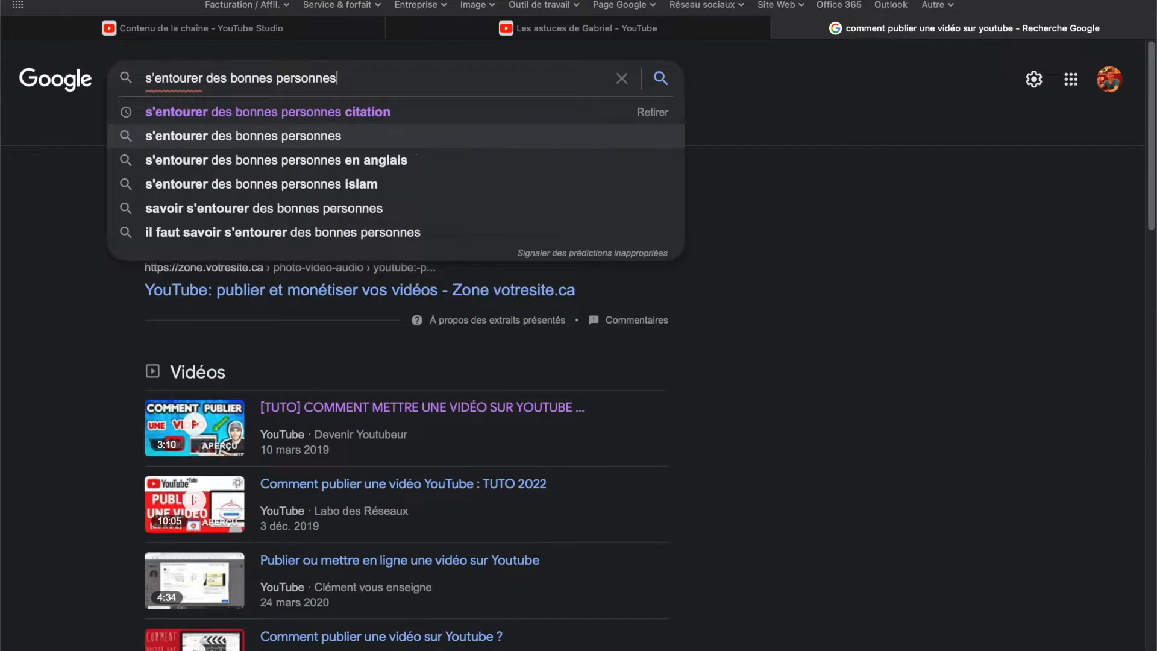
key(Return)
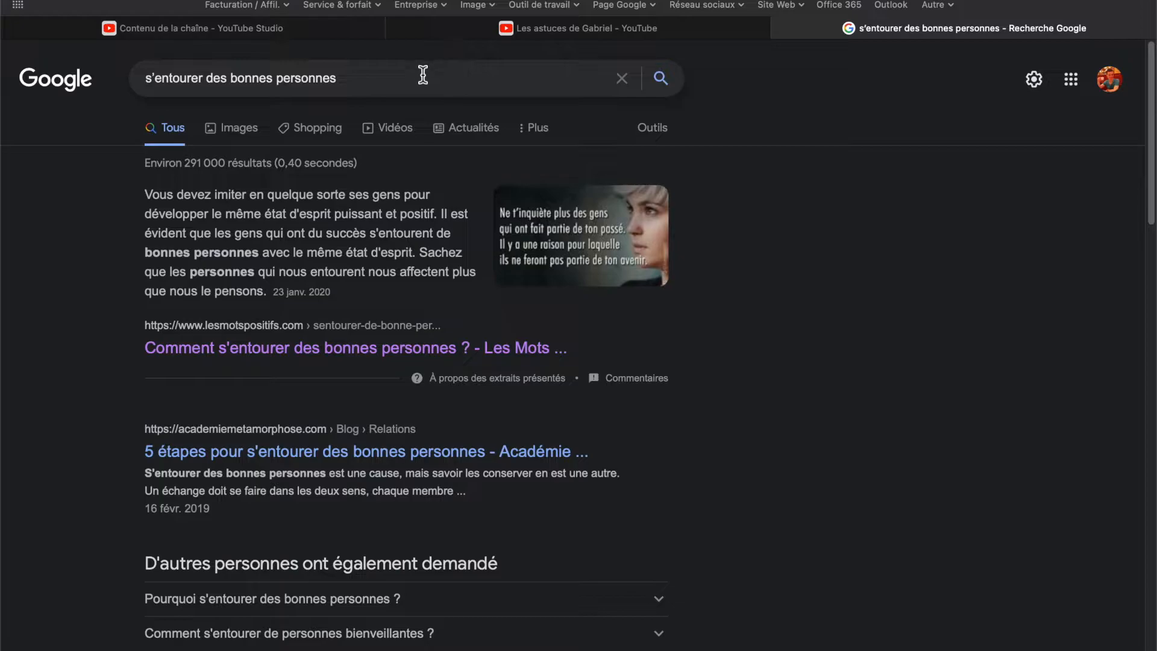
Enter "bien s'entourer" as the Google query and run the suggested search "bien s'entourer citation".
click(421, 76)
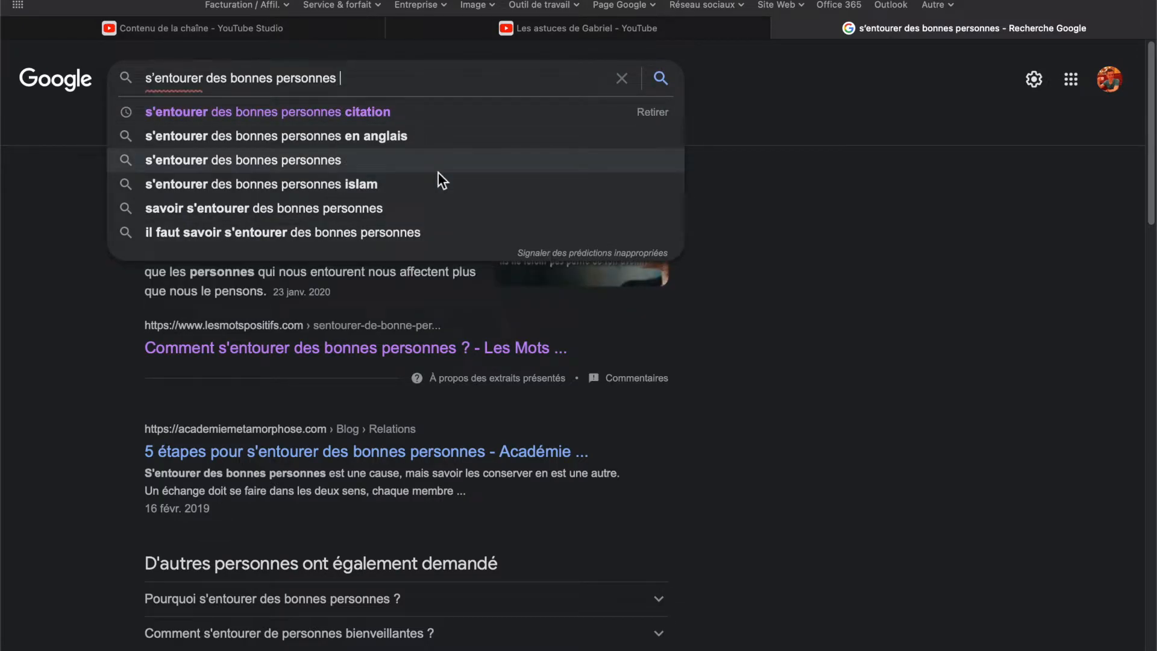
triple_click(367, 87)
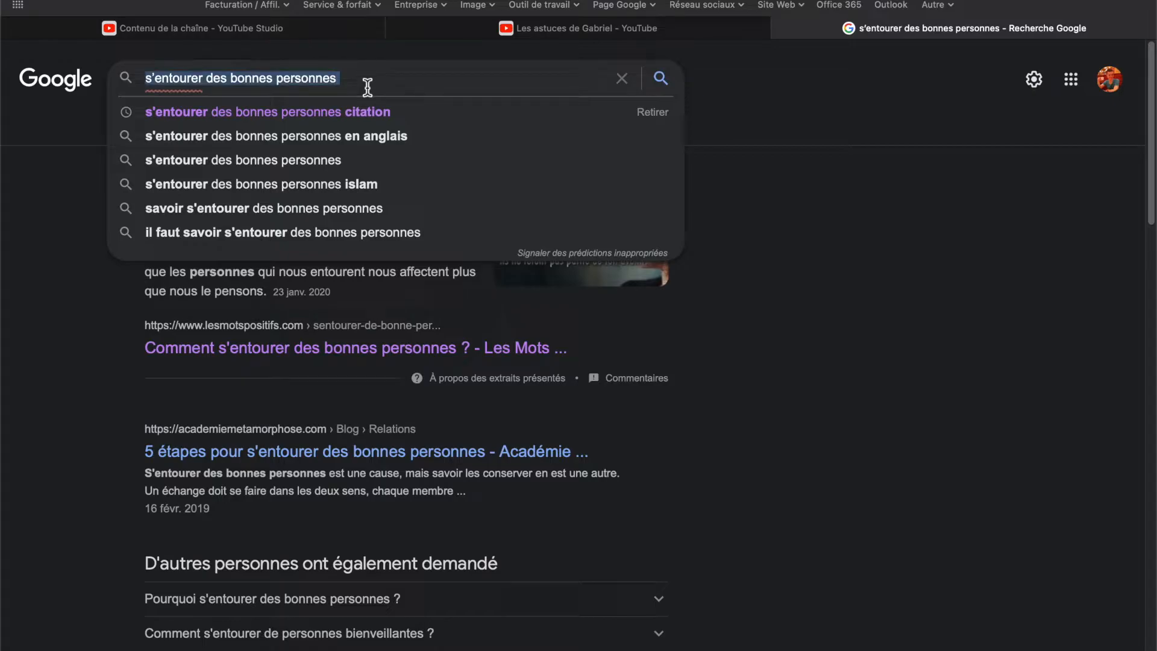
text(bien s)
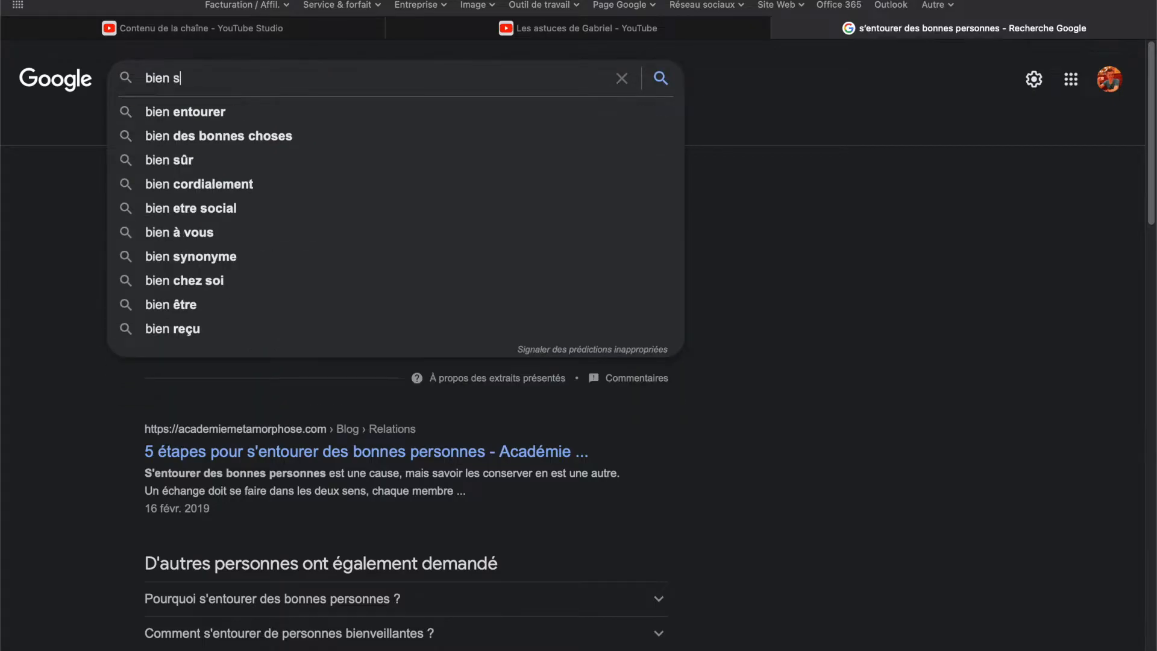
text('entourer)
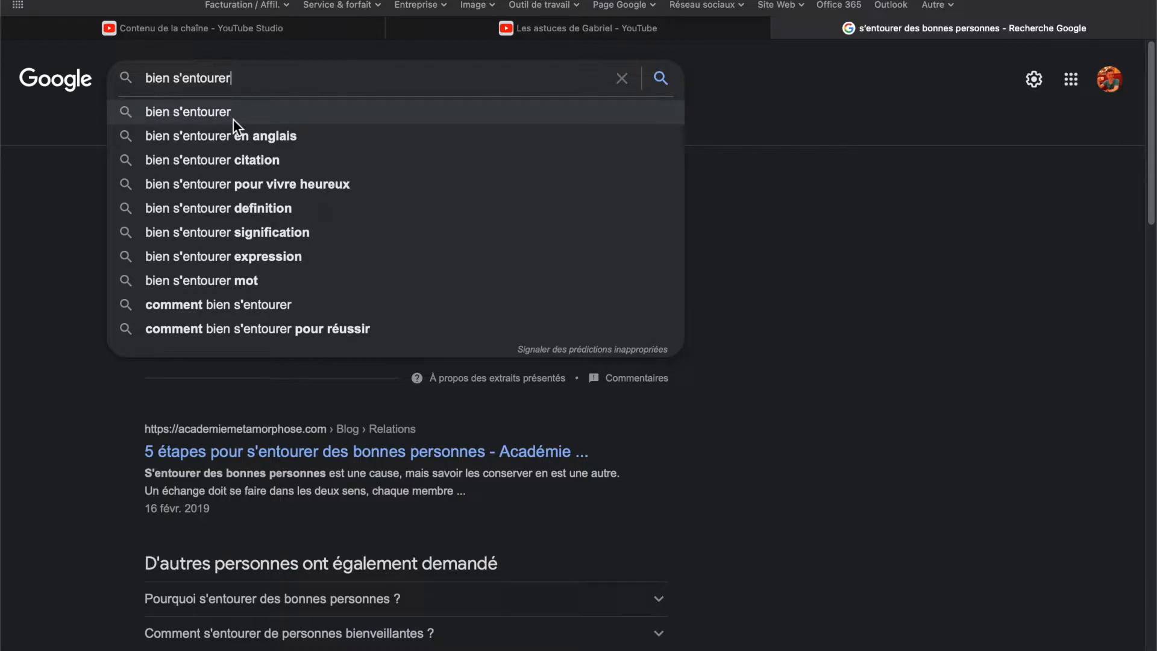
click(269, 166)
Copy the query "bien s'entourer citation" from Google and add it to the video's tags in YouTube Studio.
triple_click(244, 75)
right_click(244, 74)
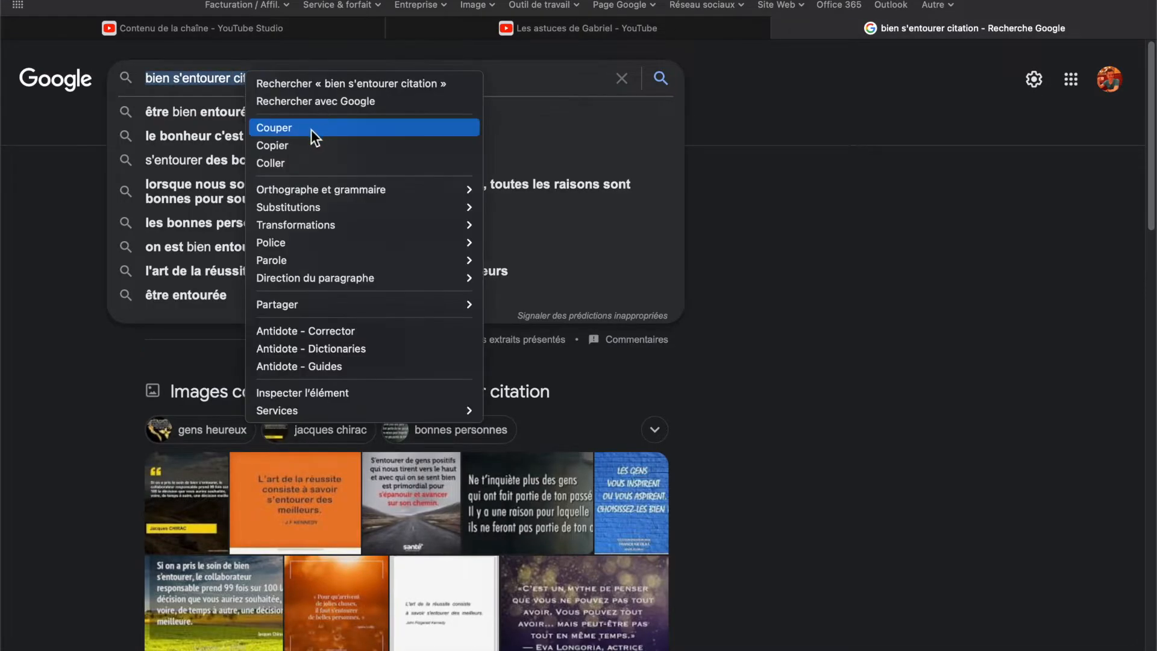
click(303, 144)
click(317, 38)
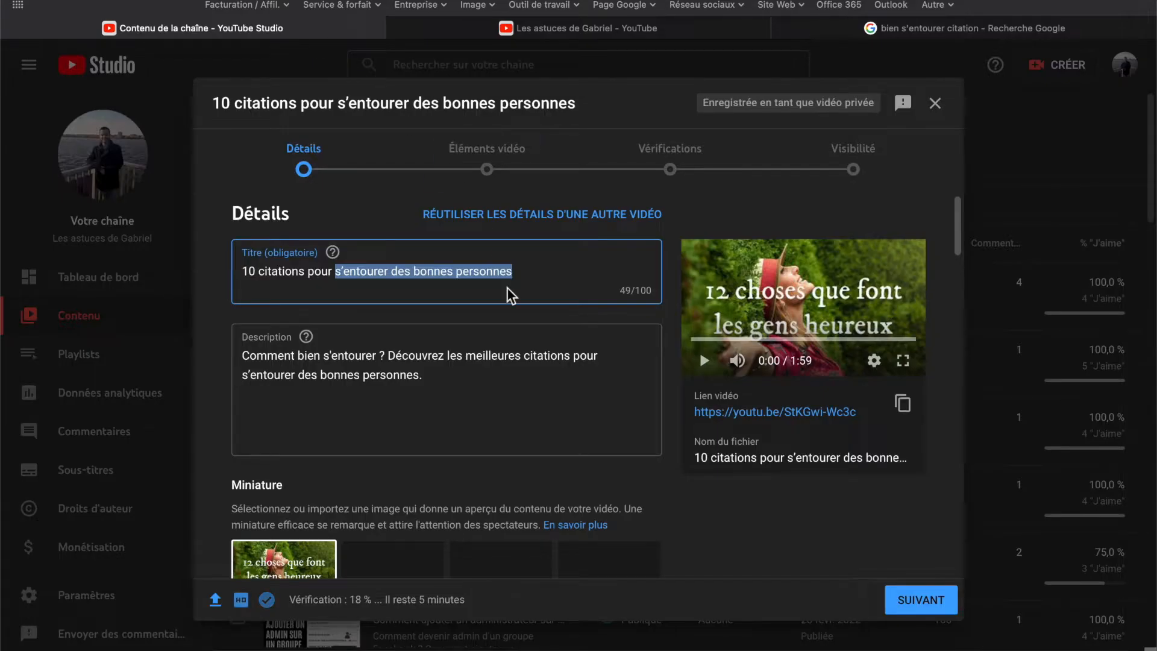
scroll(508, 288, down, 15)
click(507, 288)
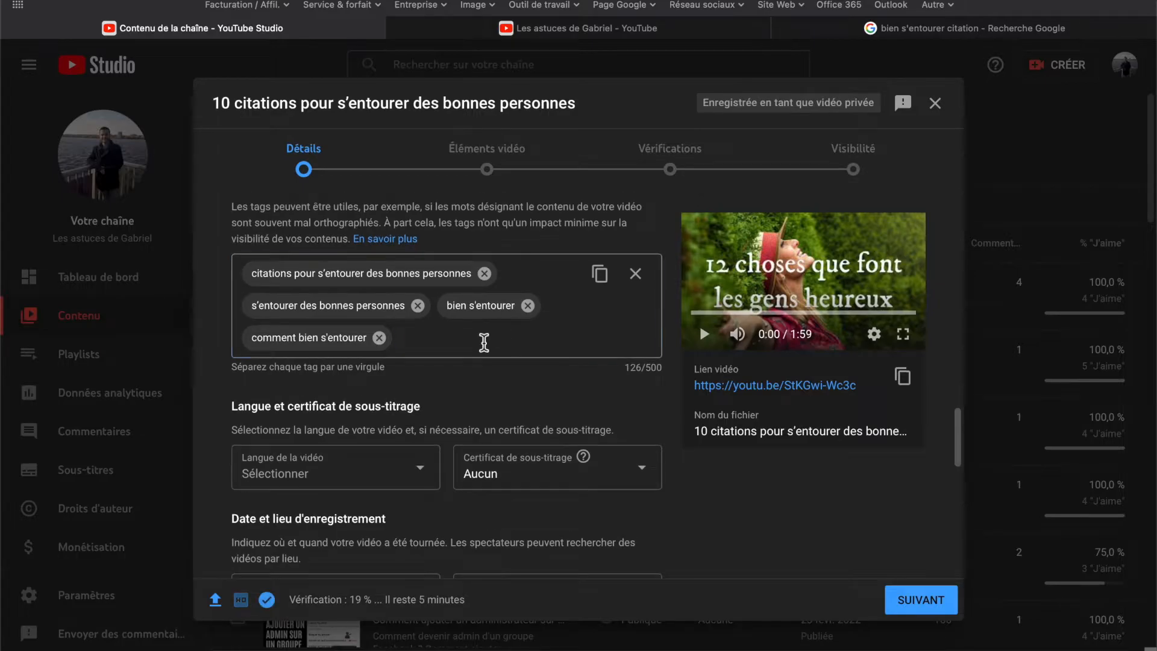
key(super+v)
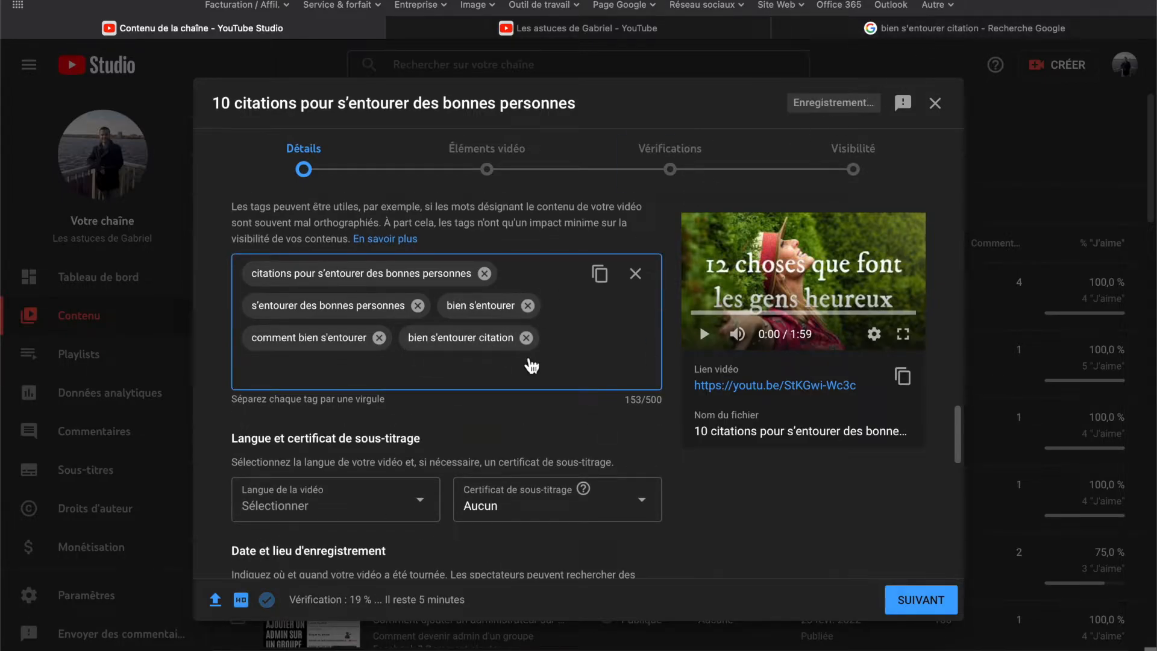
Run Google's suggested search "être bien entouré" and copy that phrase into the video's tags in YouTube Studio.
click(888, 27)
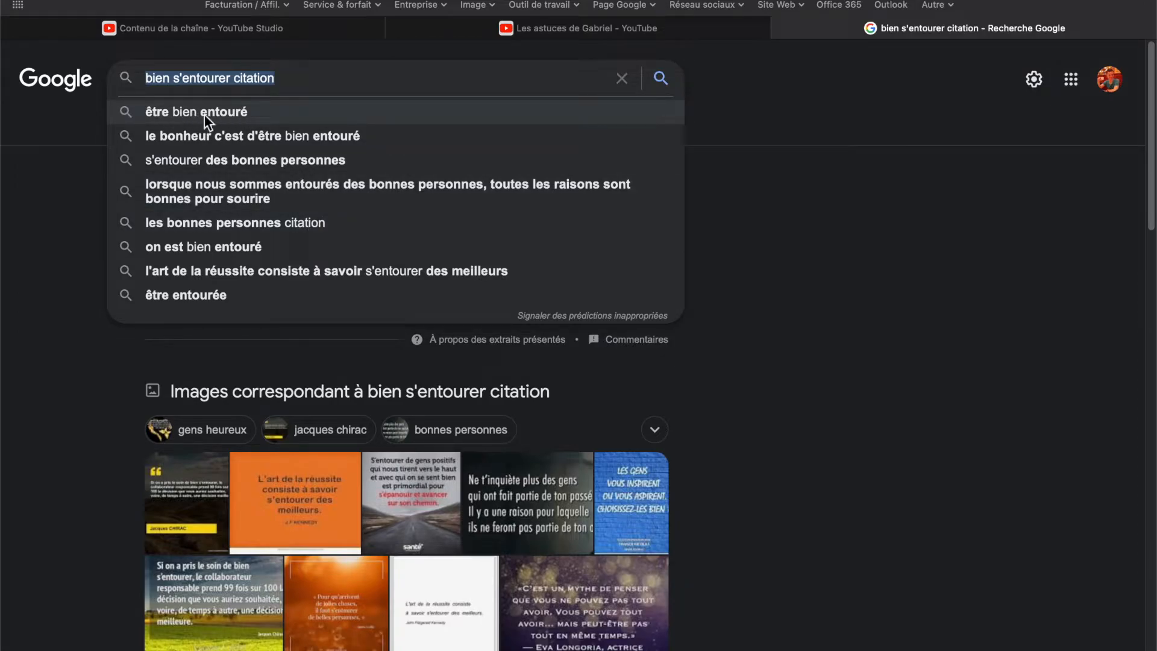
click(241, 115)
click(211, 78)
right_click(144, 80)
click(264, 147)
click(295, 28)
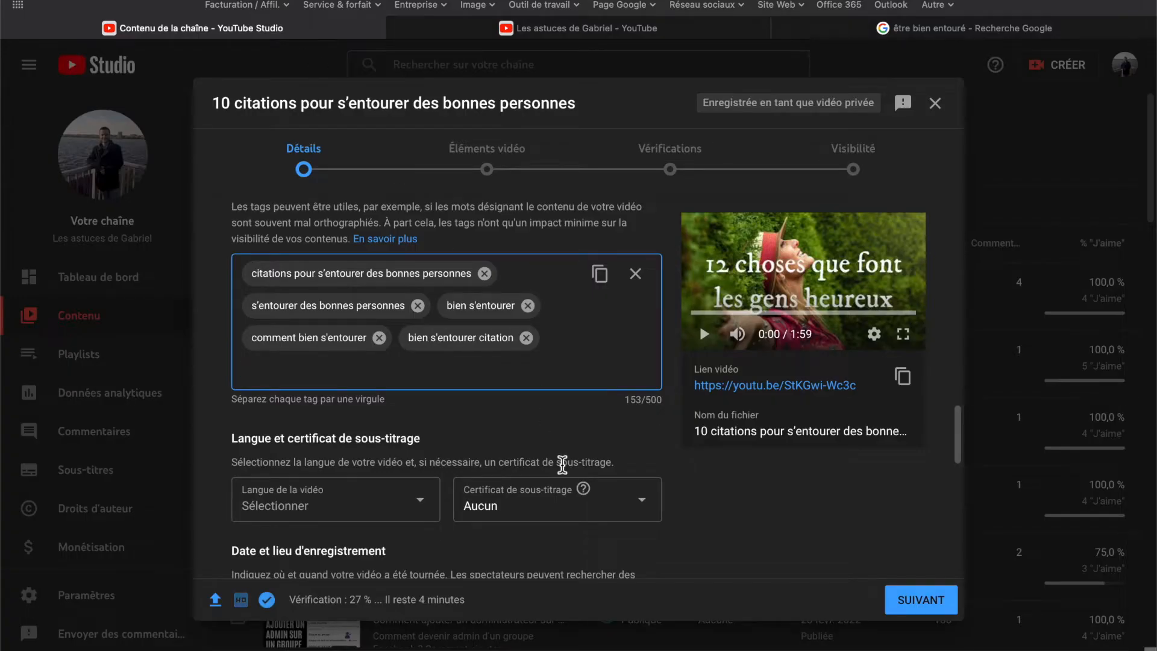
key(ctrl+v)
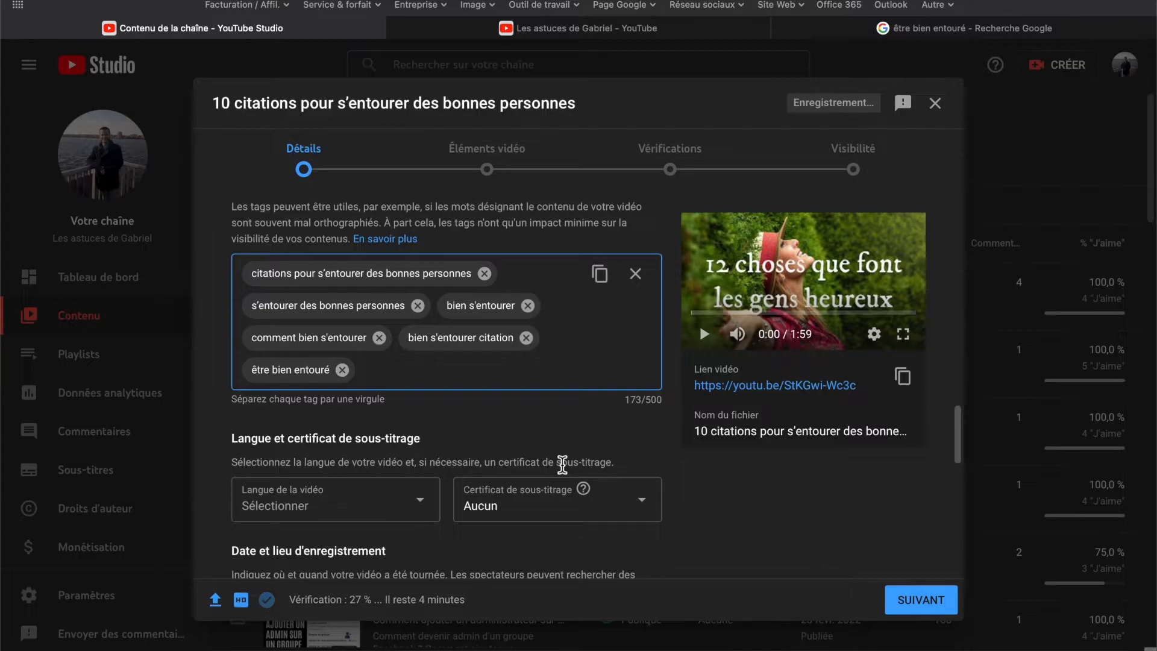
Review the video's details, including tags, recording date, licence, Shorts permission, category, title, description, thumbnail and playlist.
scroll(562, 464, up, 2)
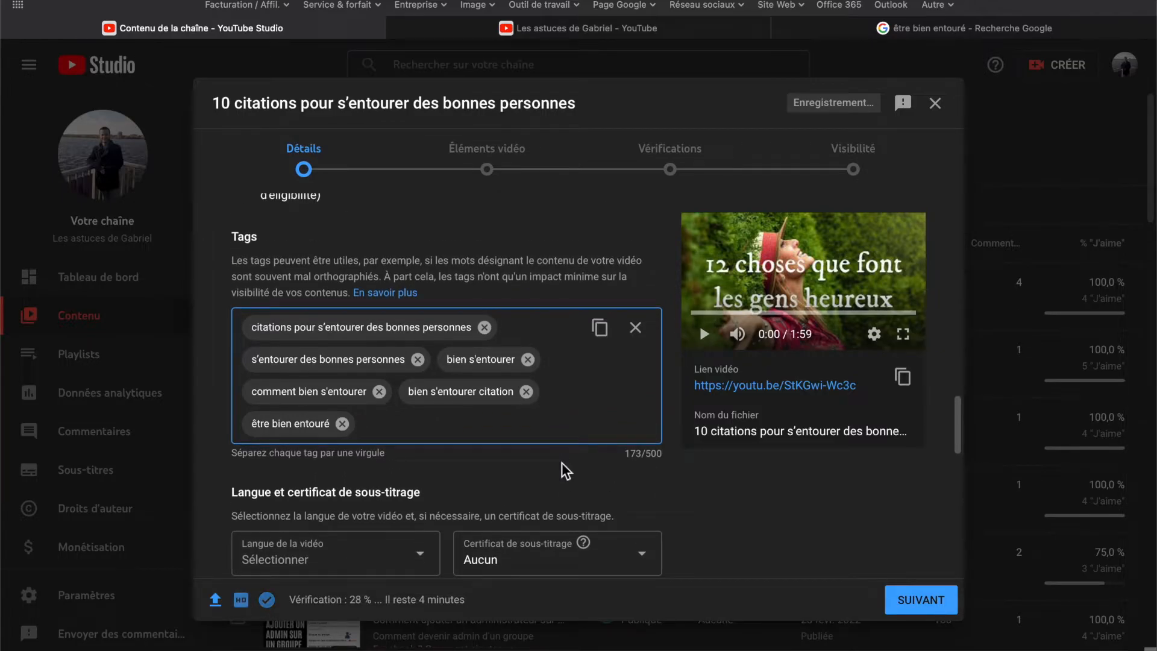
scroll(565, 470, down, 8)
scroll(565, 470, down, 4)
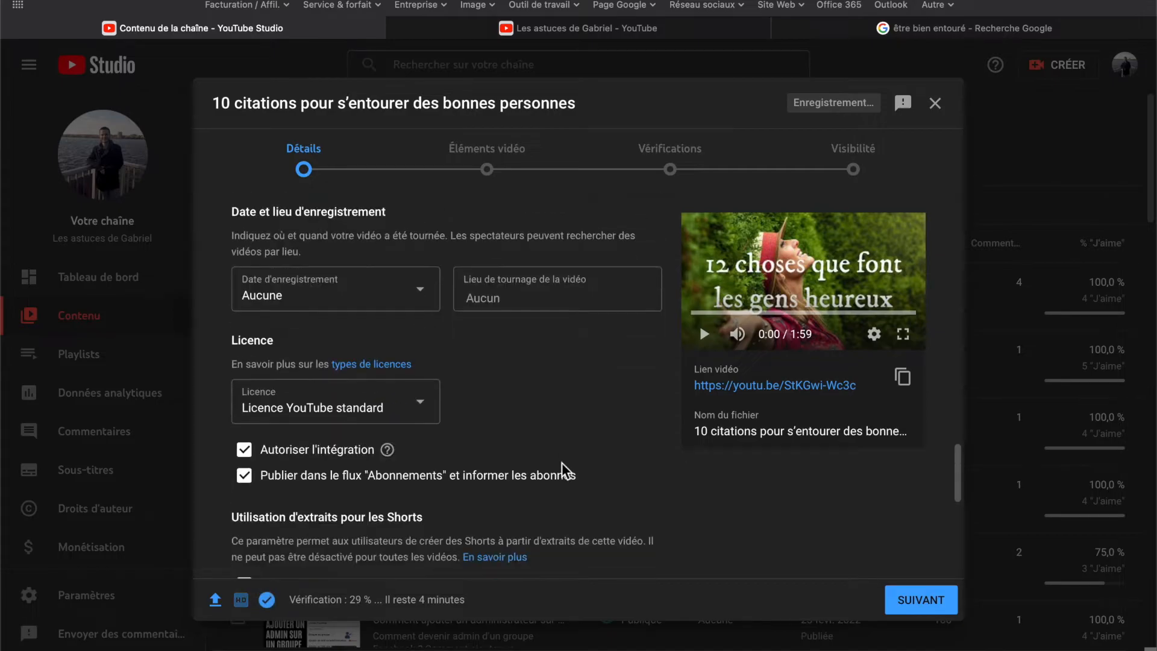
scroll(566, 473, down, 10)
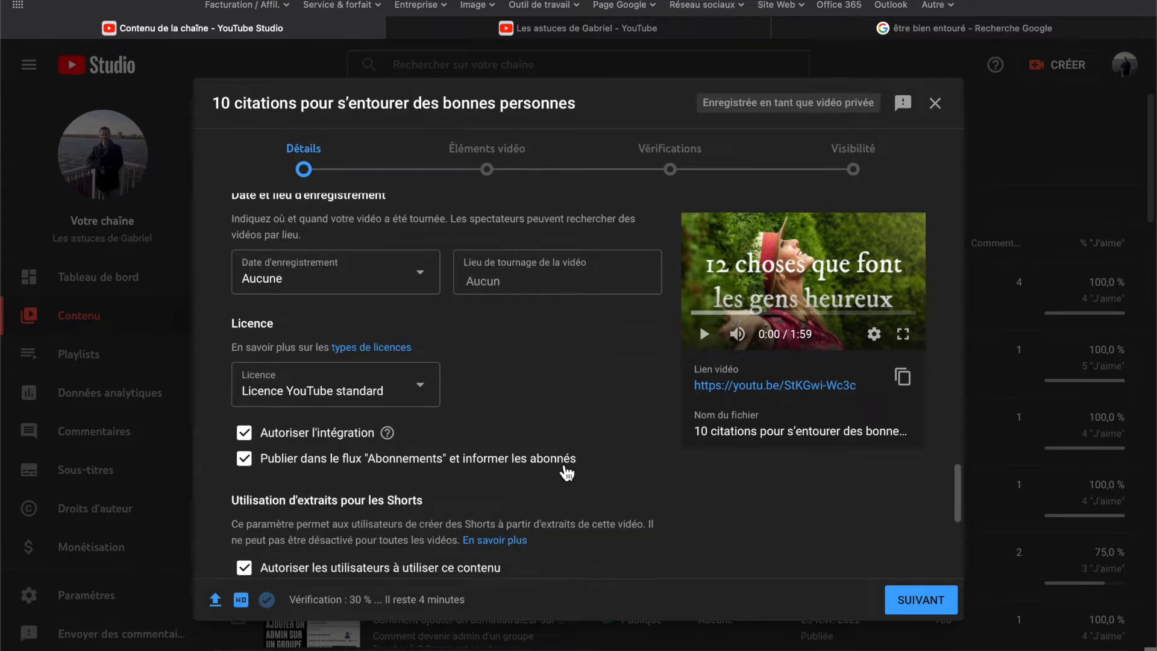
scroll(565, 473, up, 18)
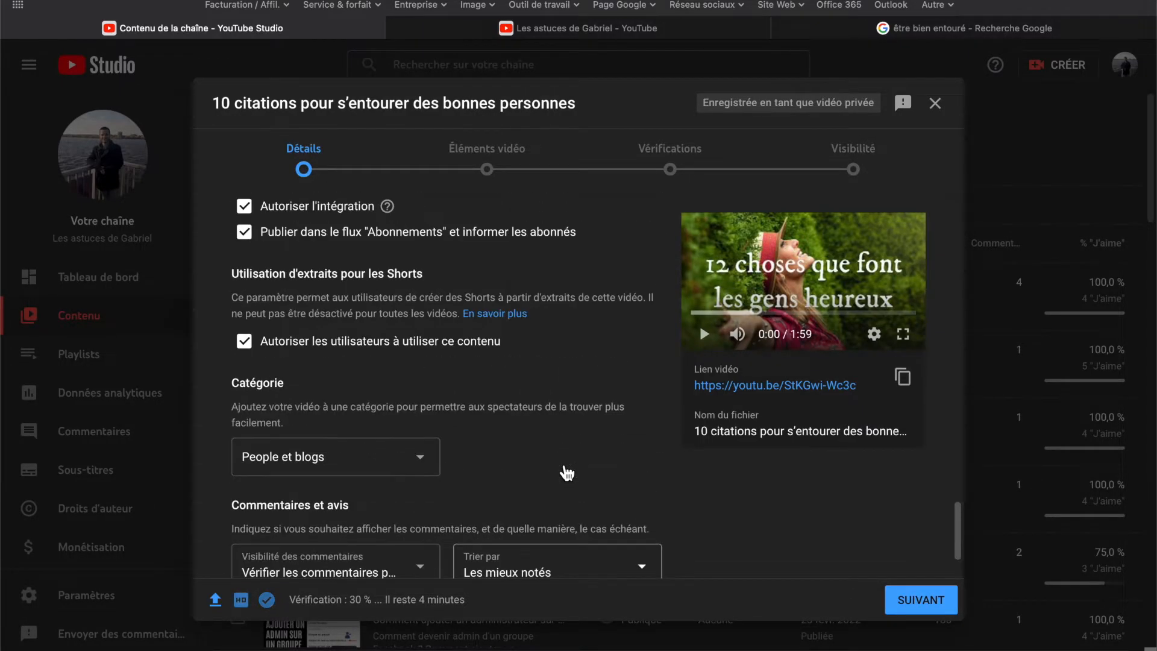
scroll(567, 473, up, 5)
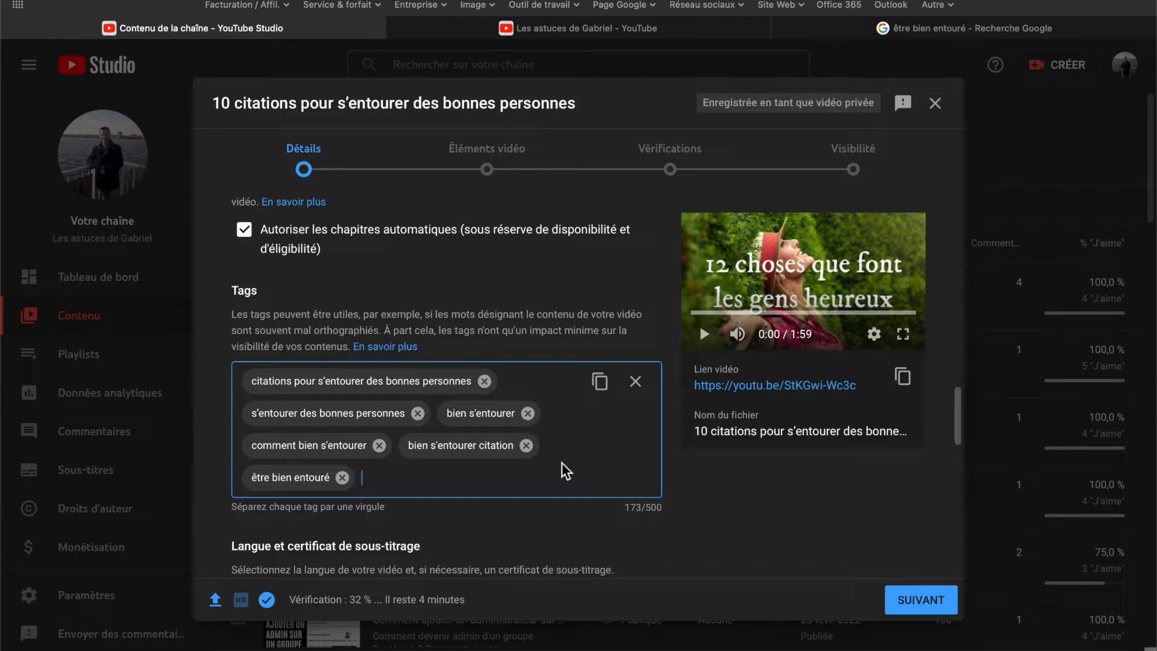
scroll(522, 522, up, 15)
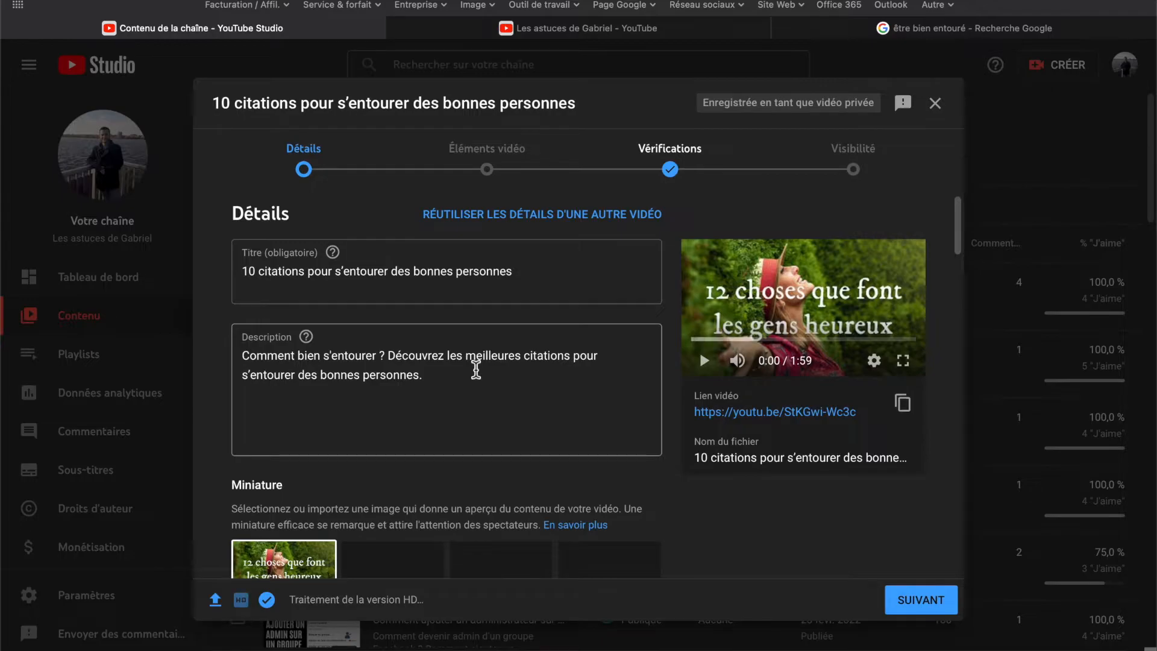
scroll(475, 370, down, 4)
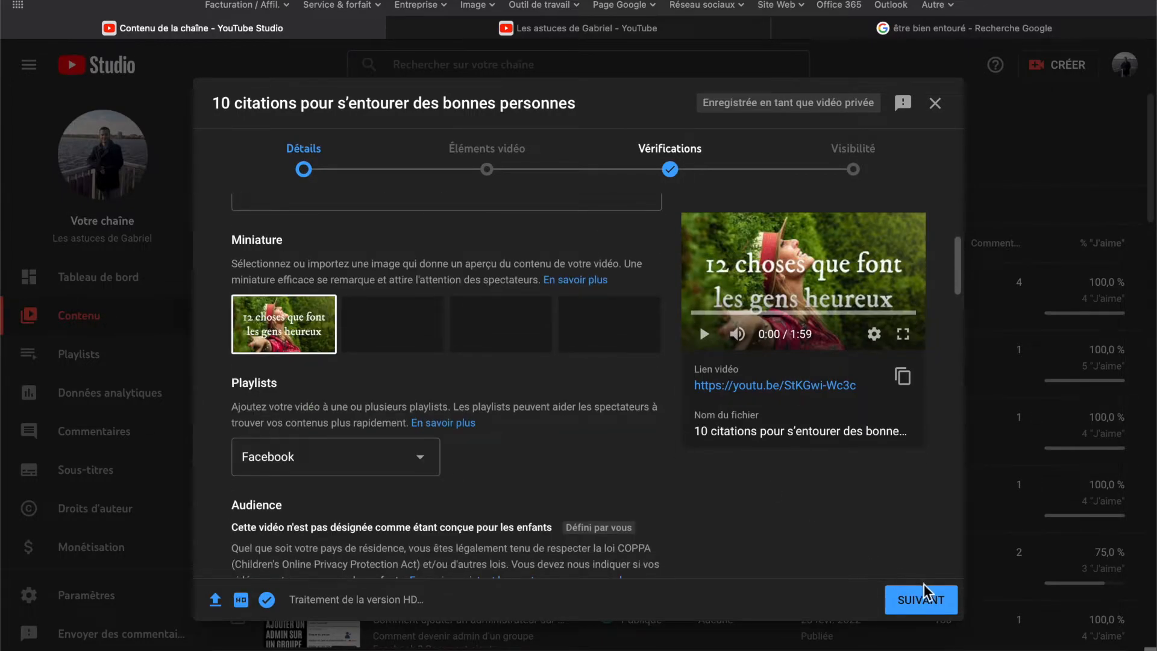
Proceed to the video elements and add an end screen using the template with one video and one subscribe element.
click(919, 603)
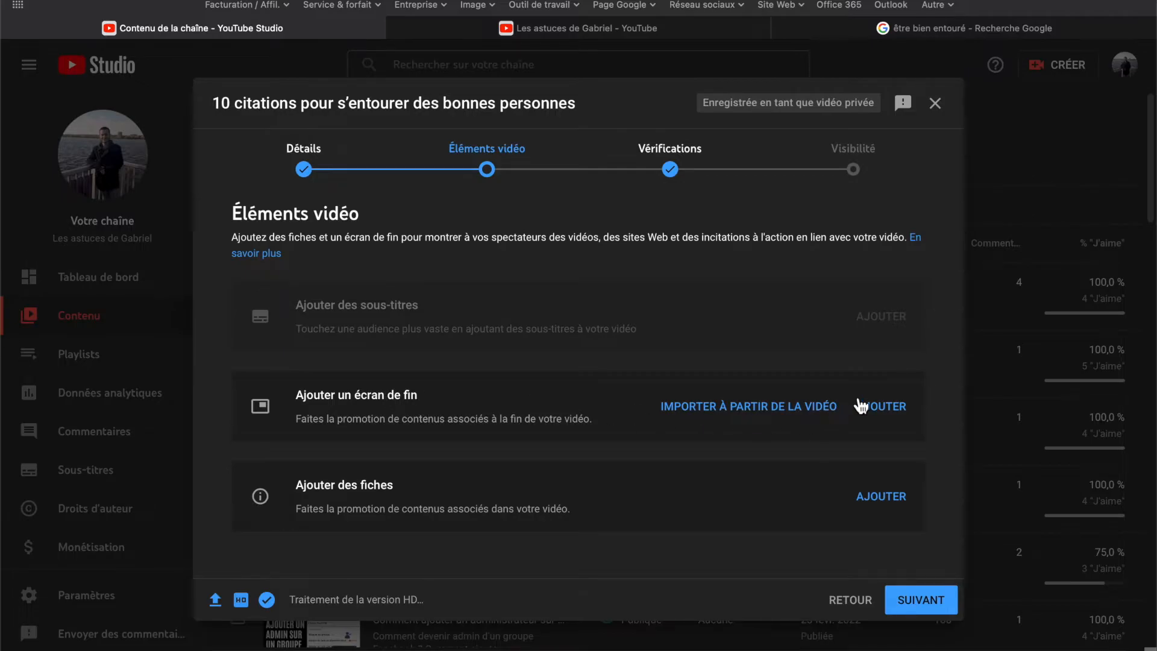
click(884, 412)
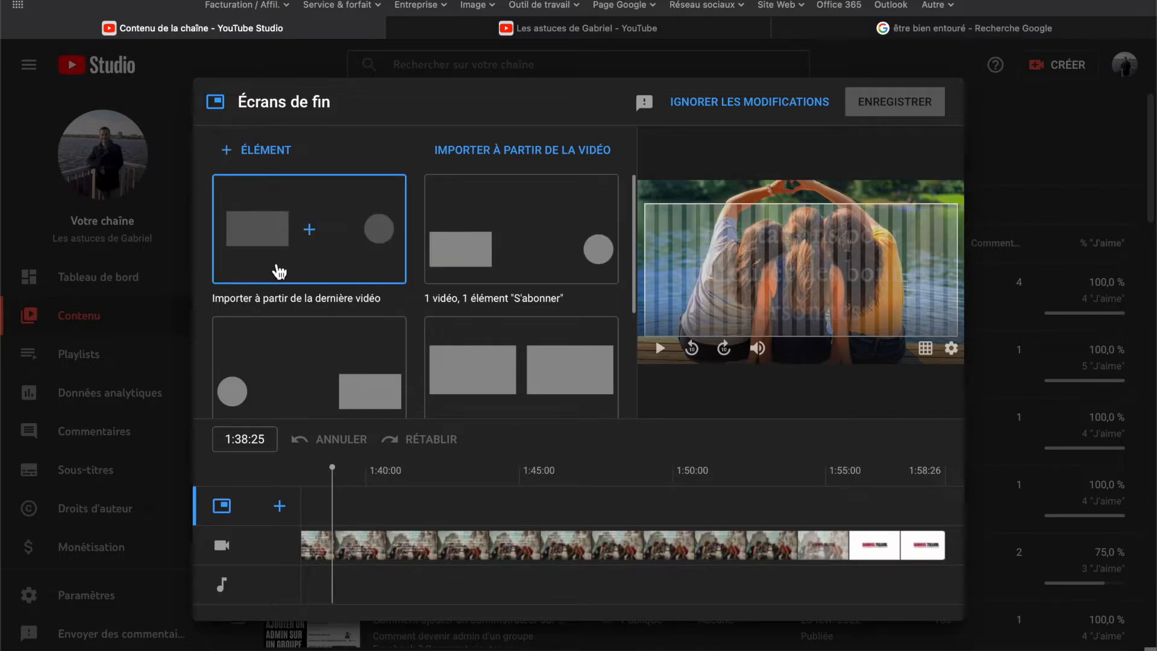
click(477, 261)
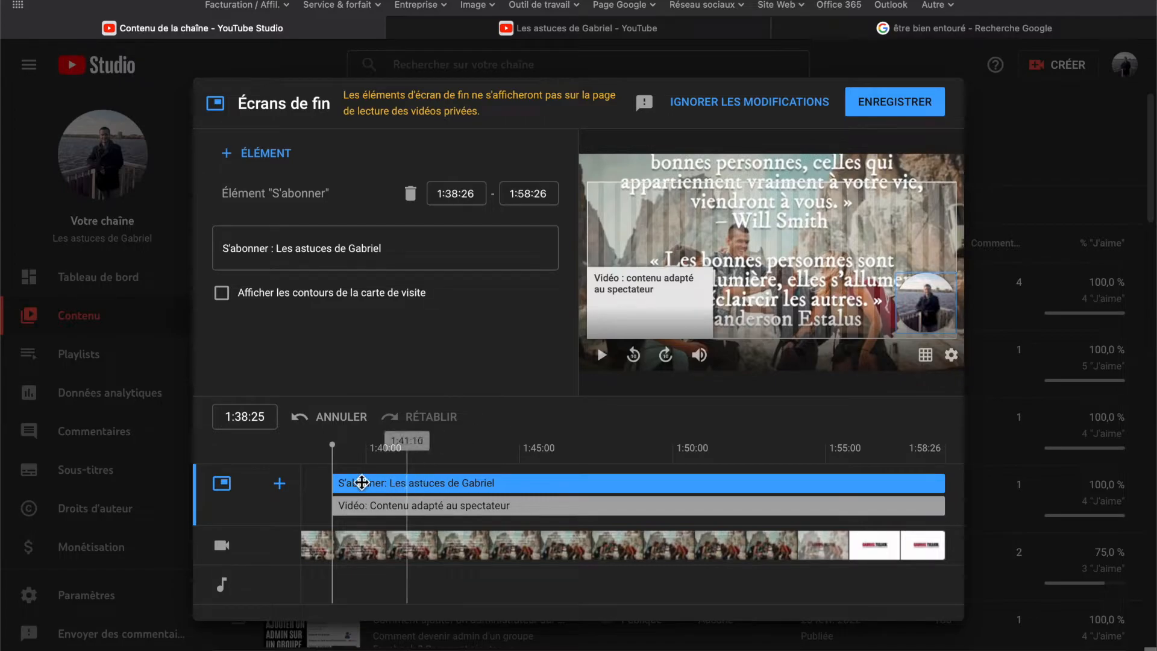
Set both end-screen elements to start at 1:49:16 and shift the subscribe element slightly within the frame.
drag(335, 487, 662, 492)
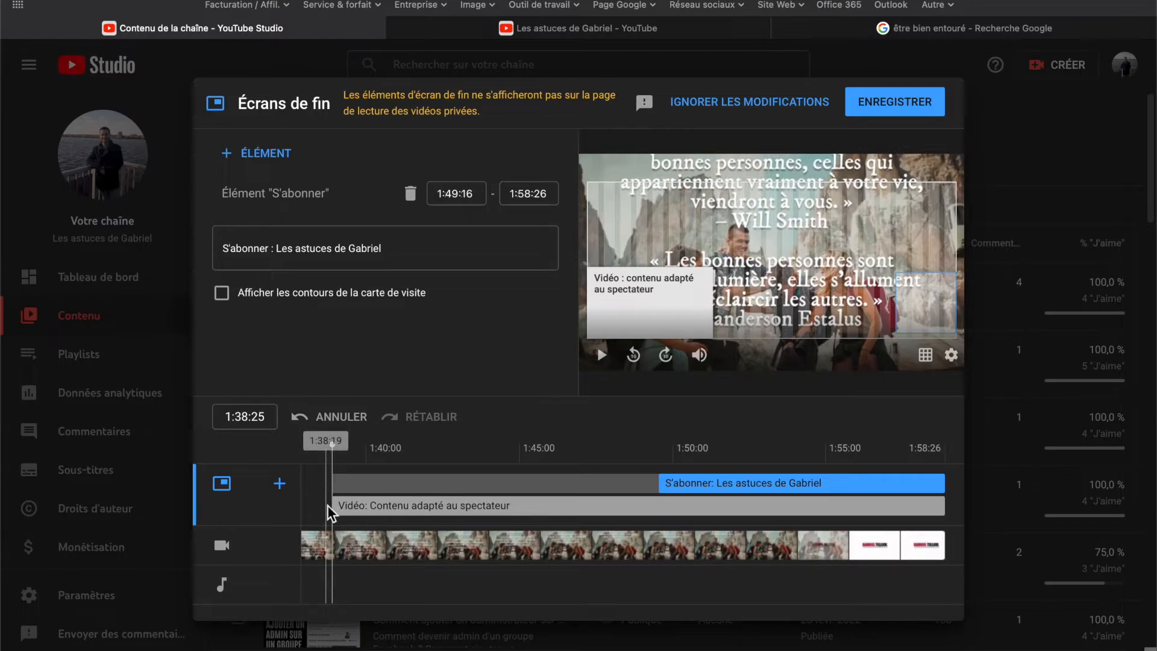
drag(338, 508, 659, 515)
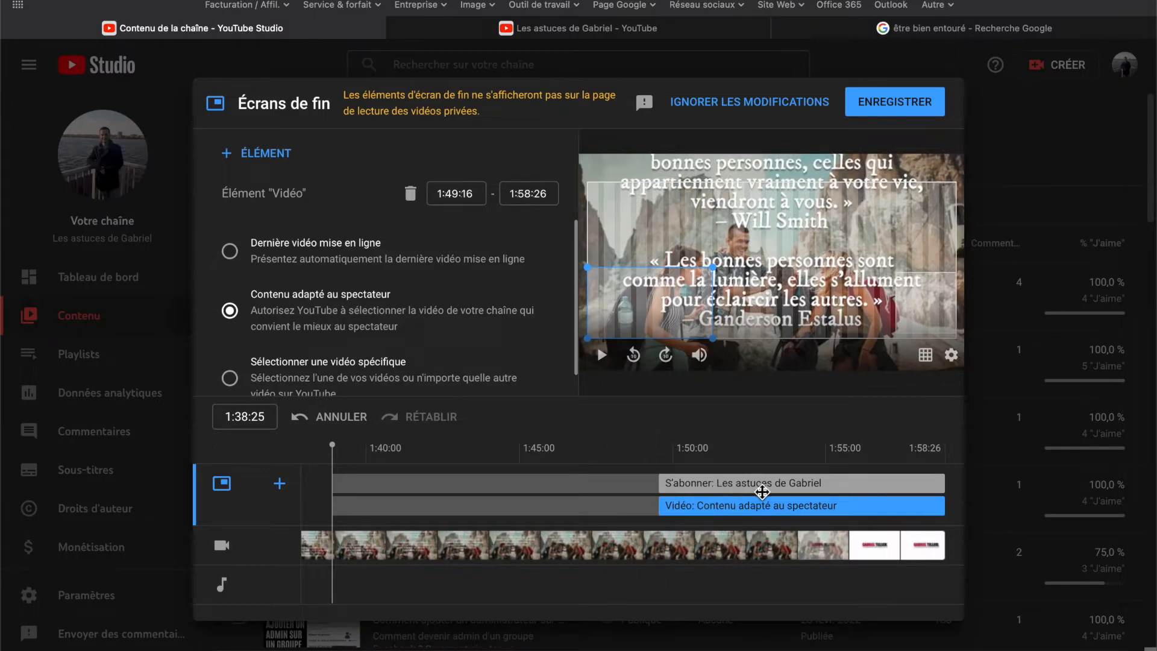
click(912, 302)
drag(912, 303, 904, 318)
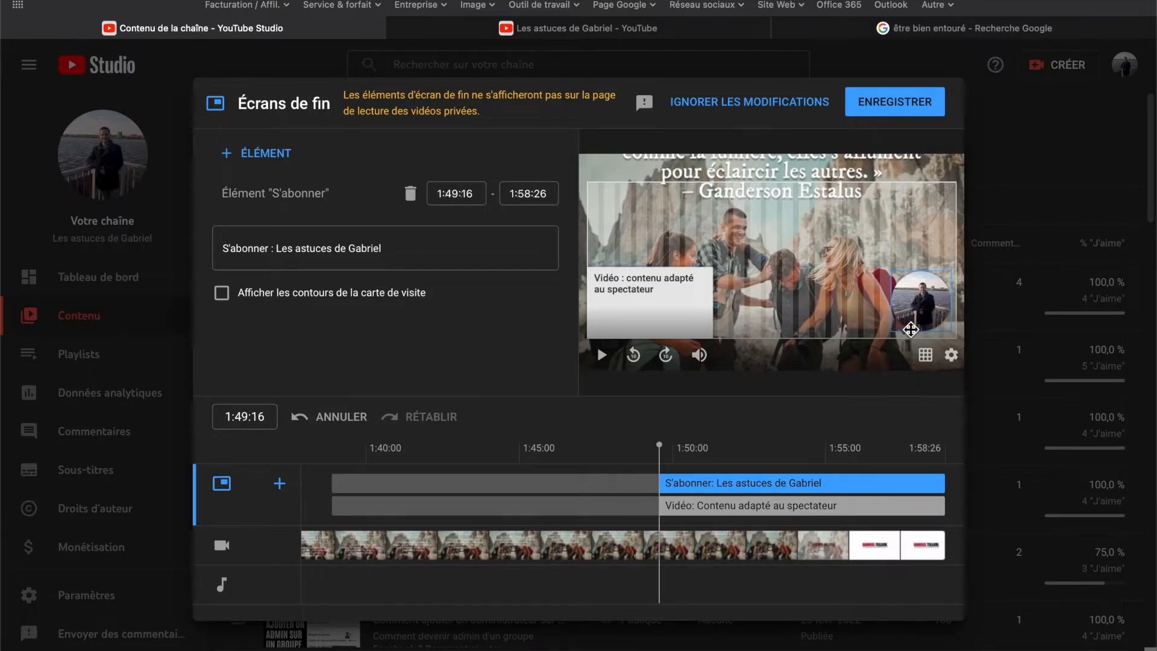
Select the end screen's video element and save the end screen.
click(678, 328)
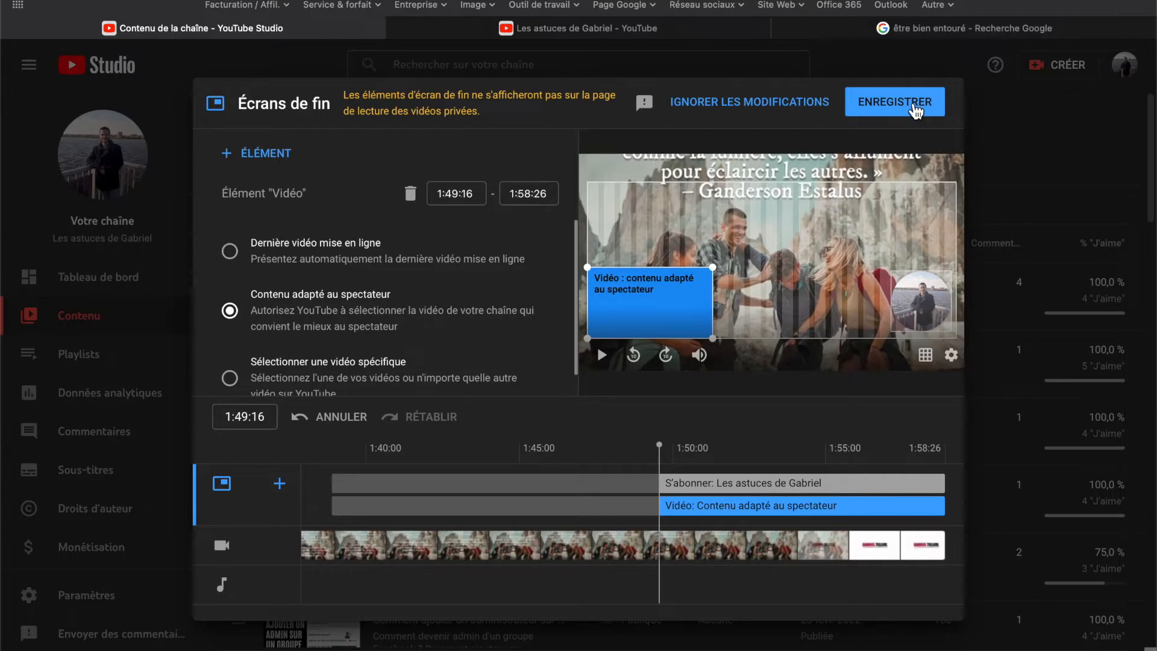
click(911, 102)
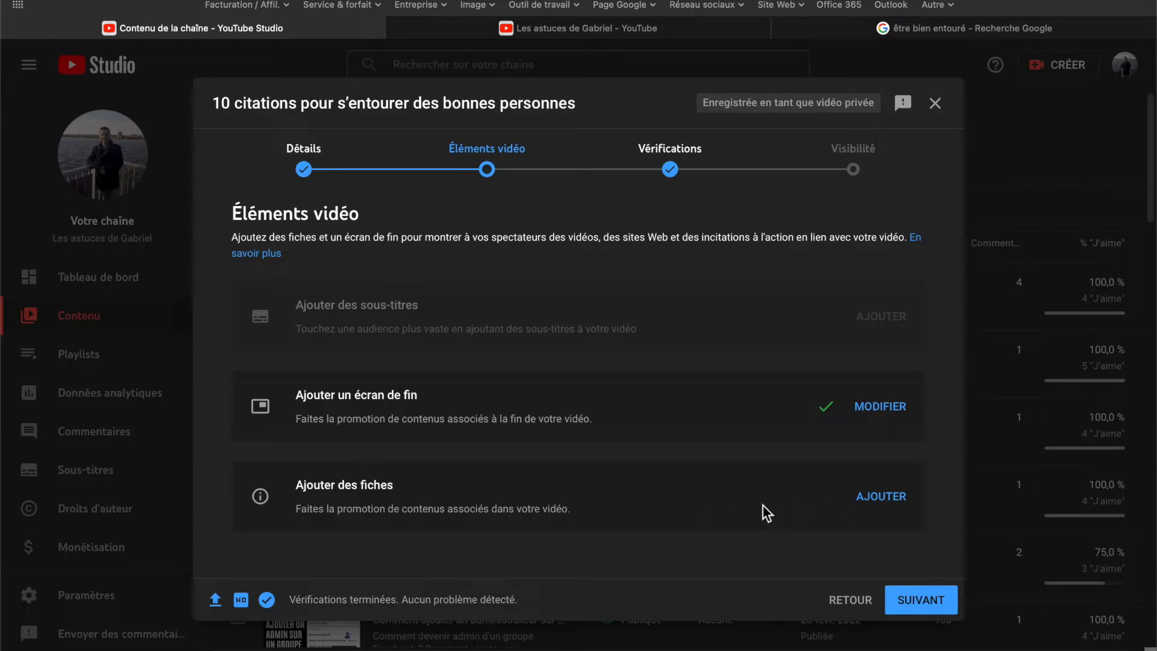
Add a video card promoting the channel's "Comment sauvegarder son Mac sur un disque dur" video and place it at 0:31:02.
click(881, 497)
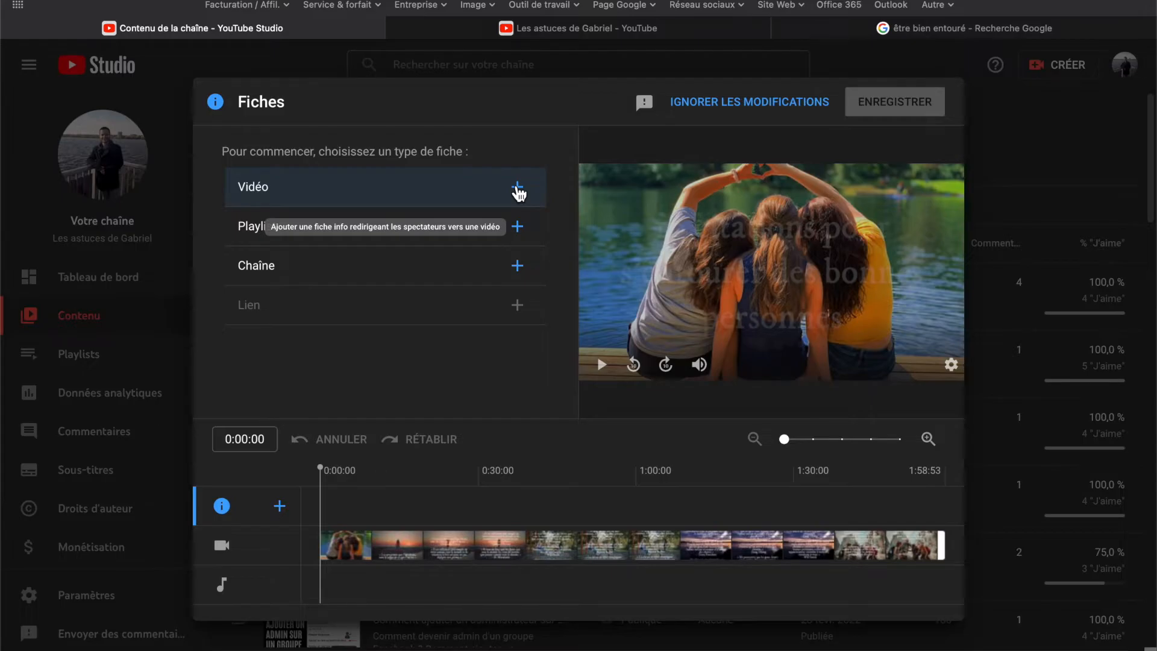
click(517, 188)
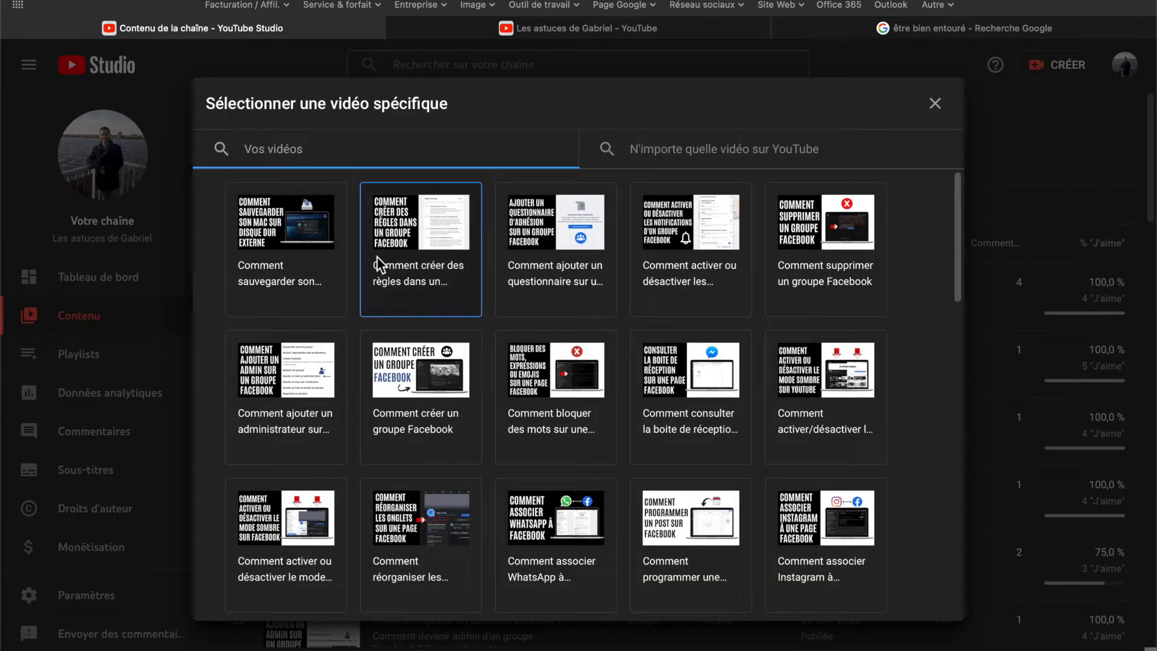
click(289, 233)
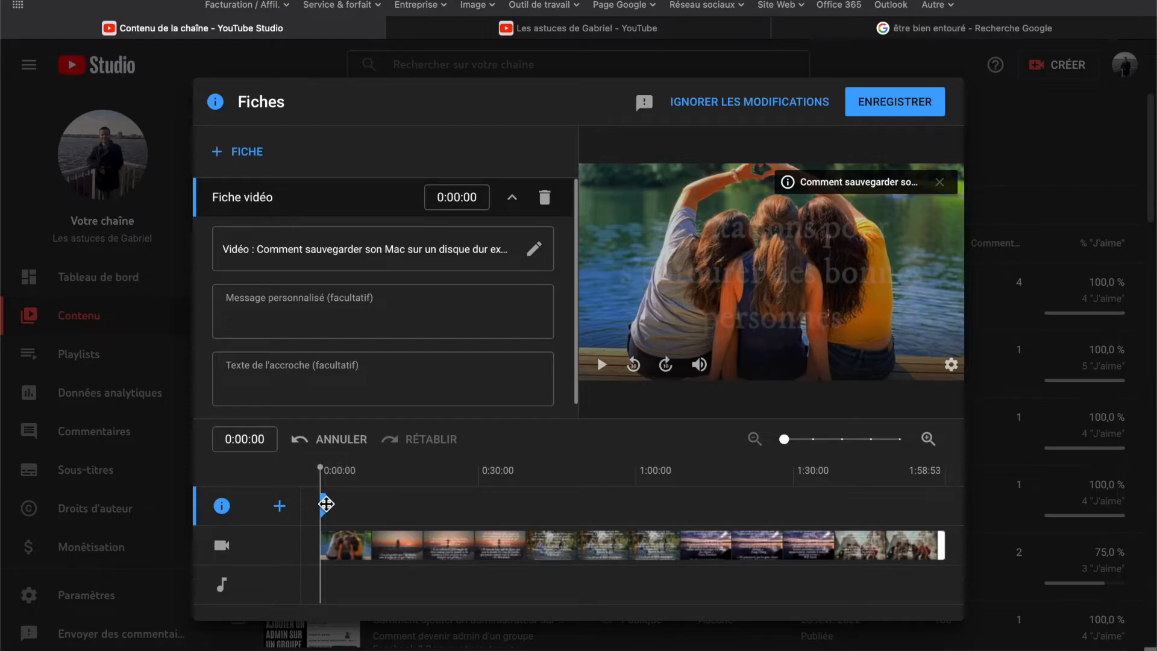
drag(324, 505, 490, 516)
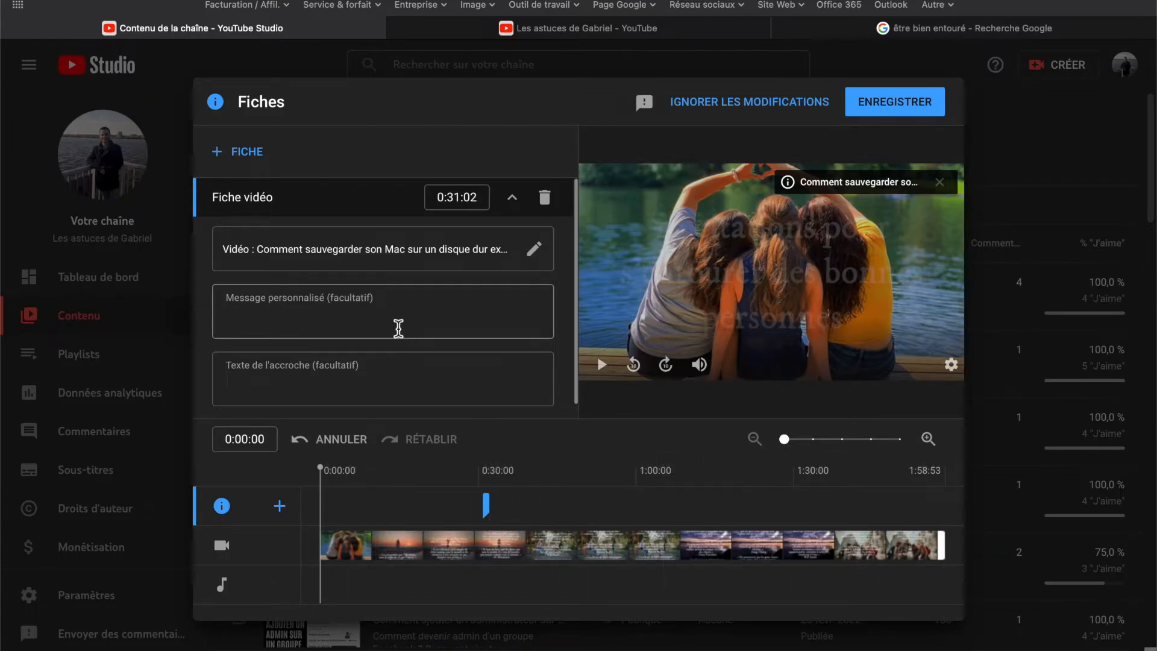
Inspect the card's optional custom message and teaser text fields and the available card types, and save the card.
click(318, 318)
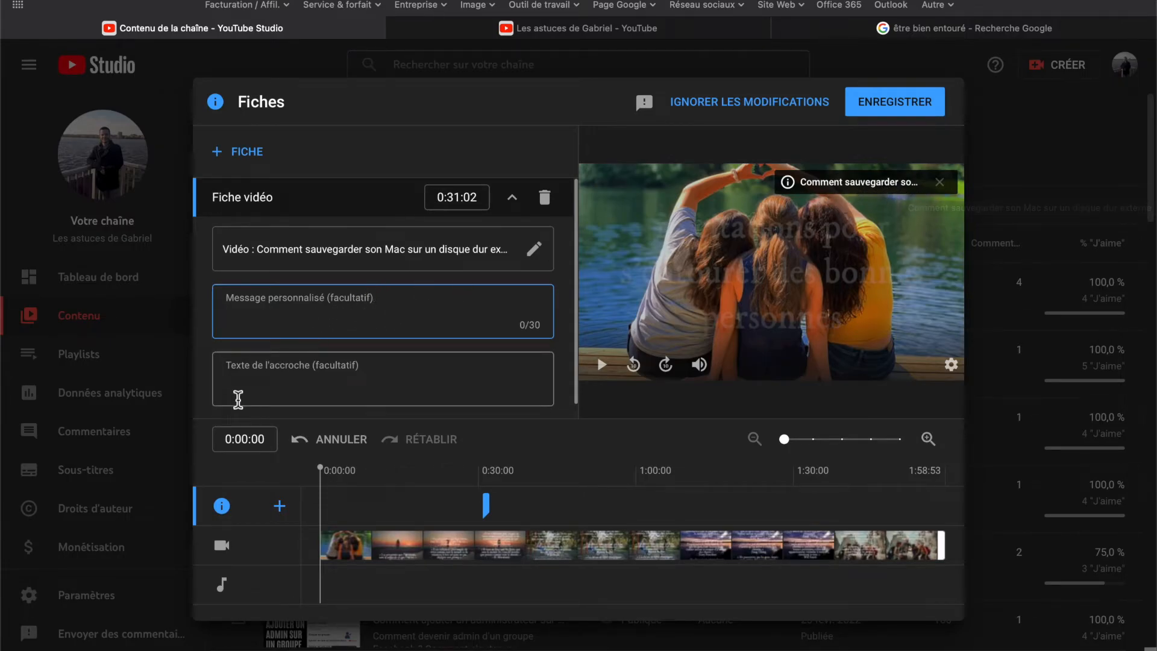
click(255, 382)
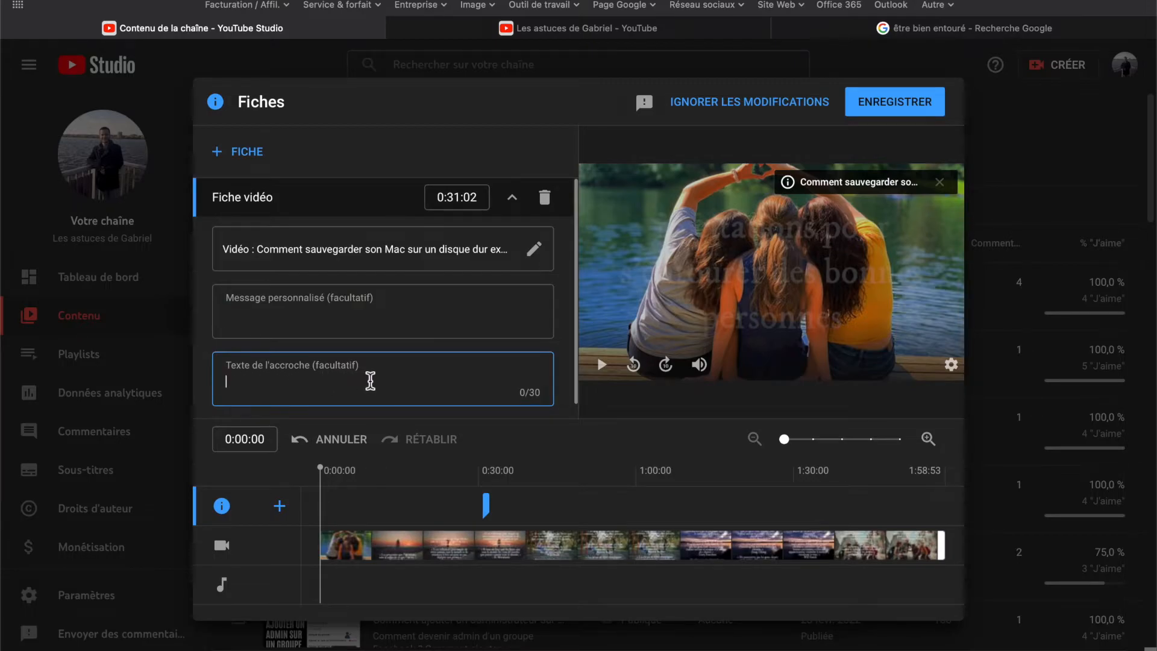
click(450, 323)
scroll(449, 324, down, 1)
scroll(450, 324, up, 1)
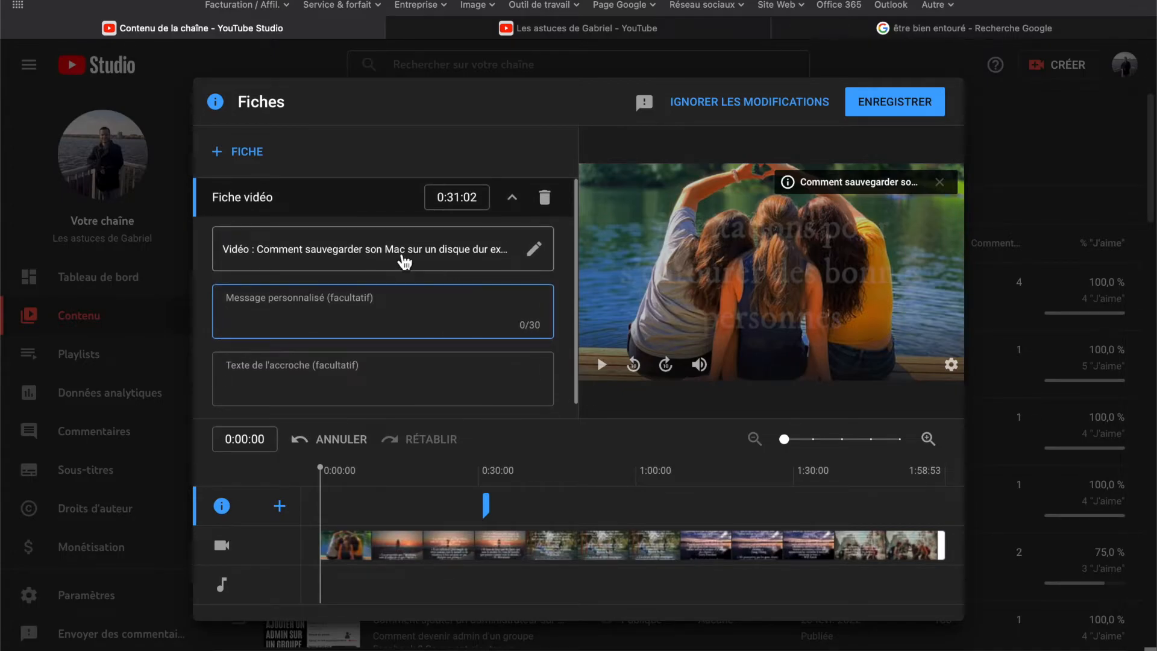
click(204, 155)
click(228, 158)
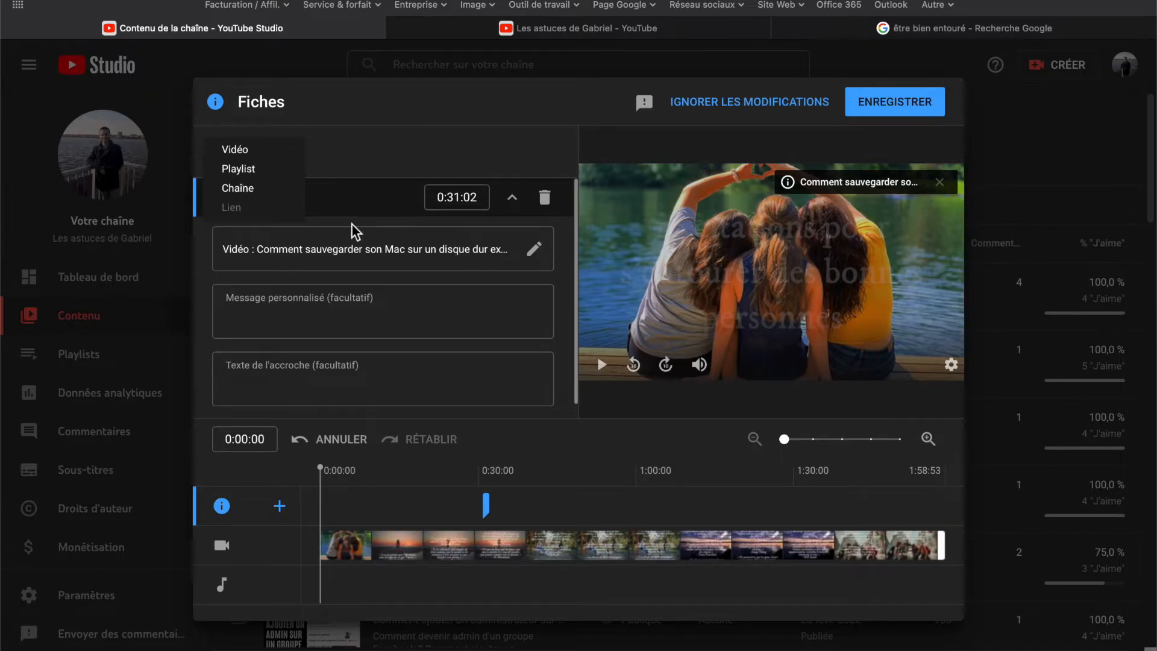
click(898, 112)
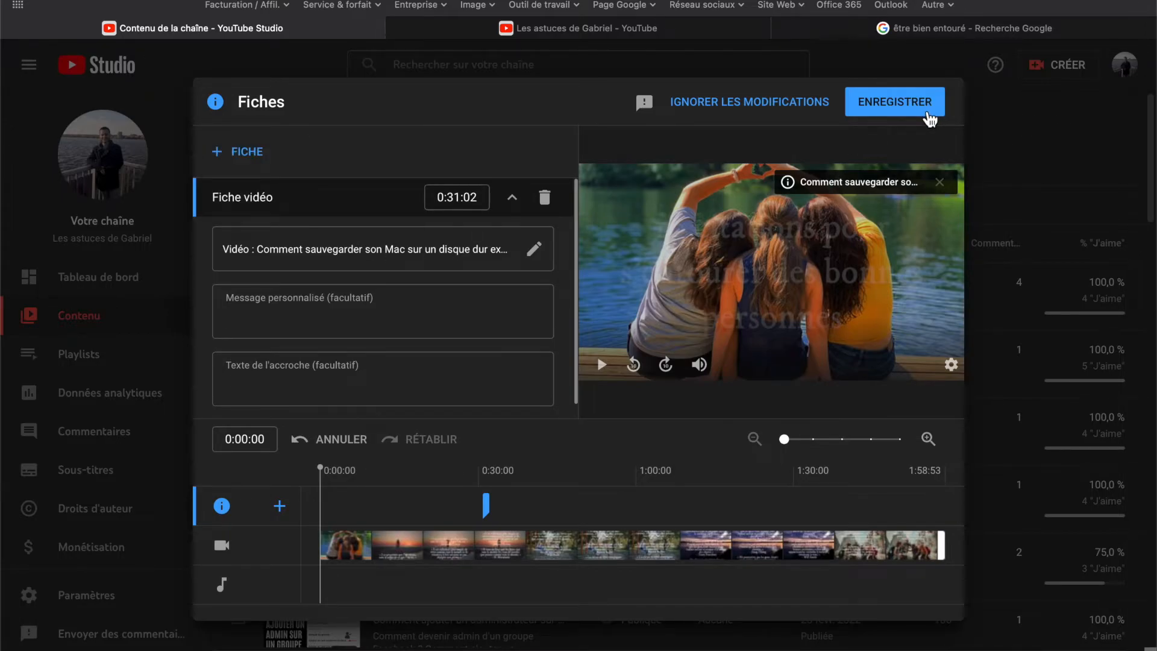
click(901, 109)
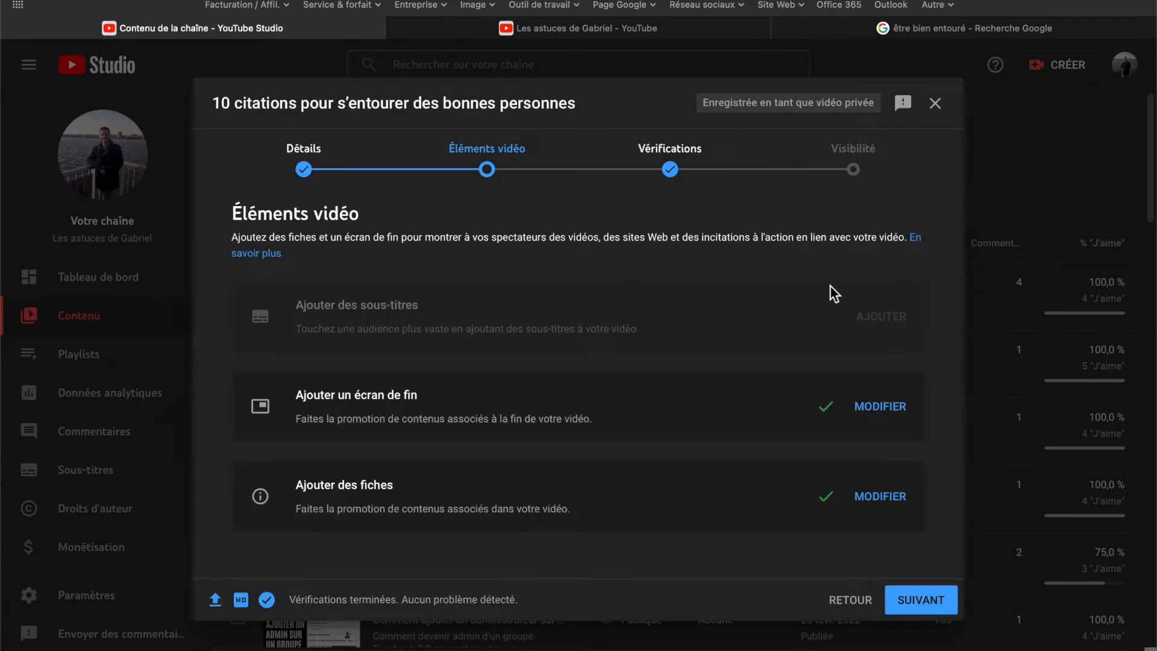
Proceed through the checks to the visibility stage and select public visibility for the video.
click(932, 601)
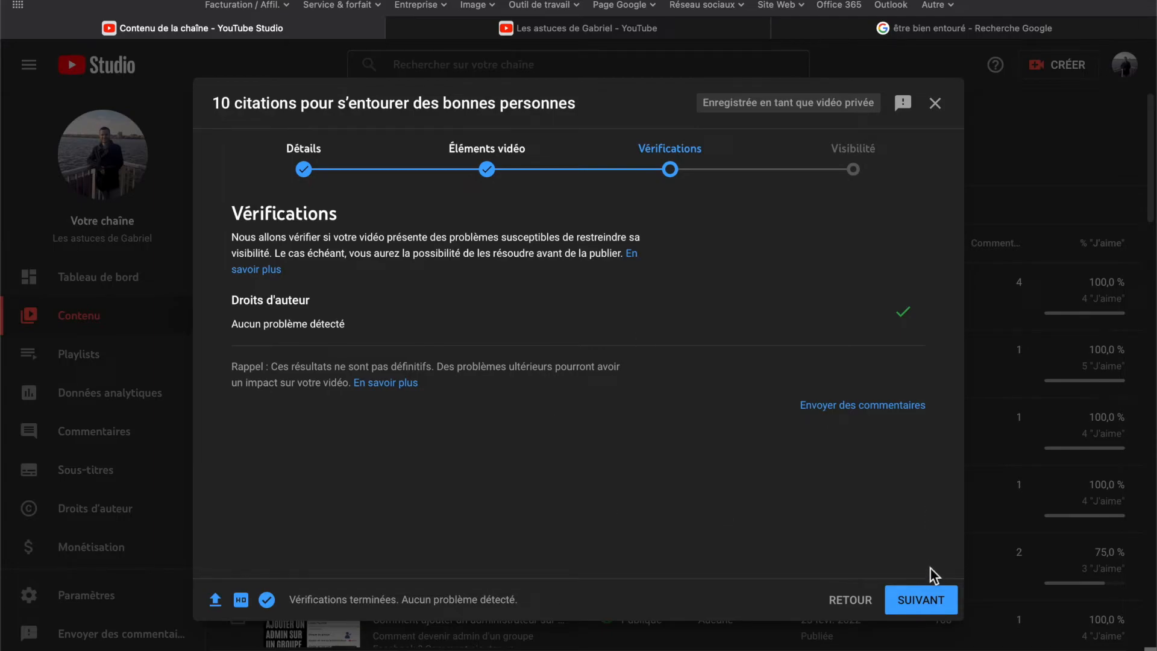
click(921, 600)
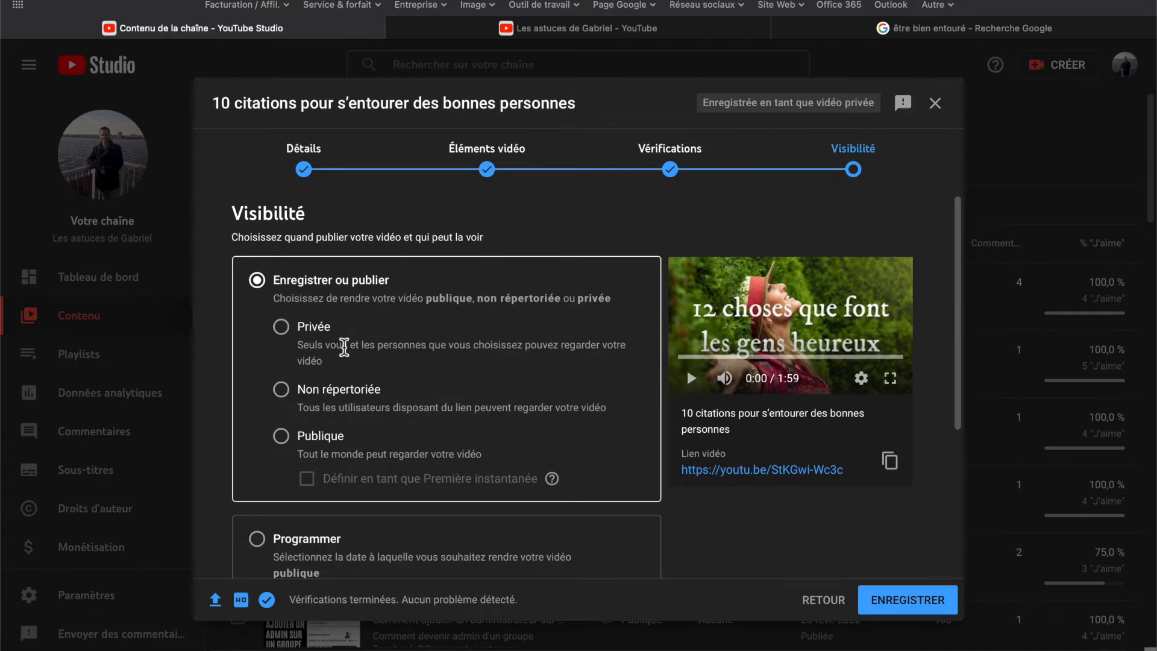
scroll(343, 348, down, 2)
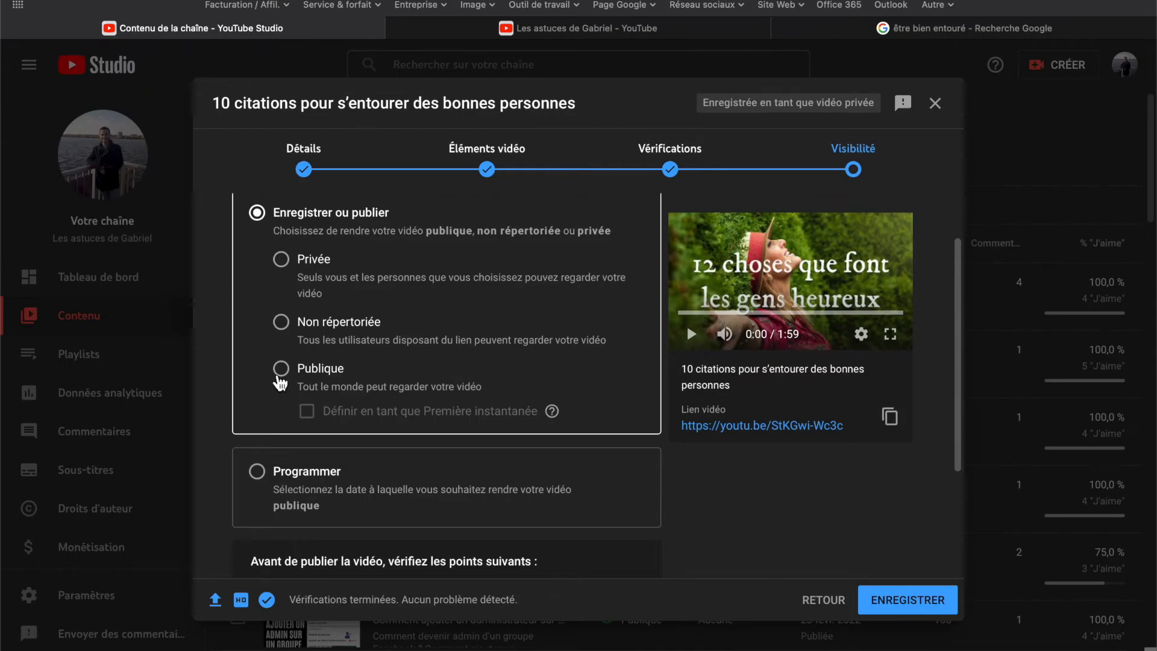
click(284, 373)
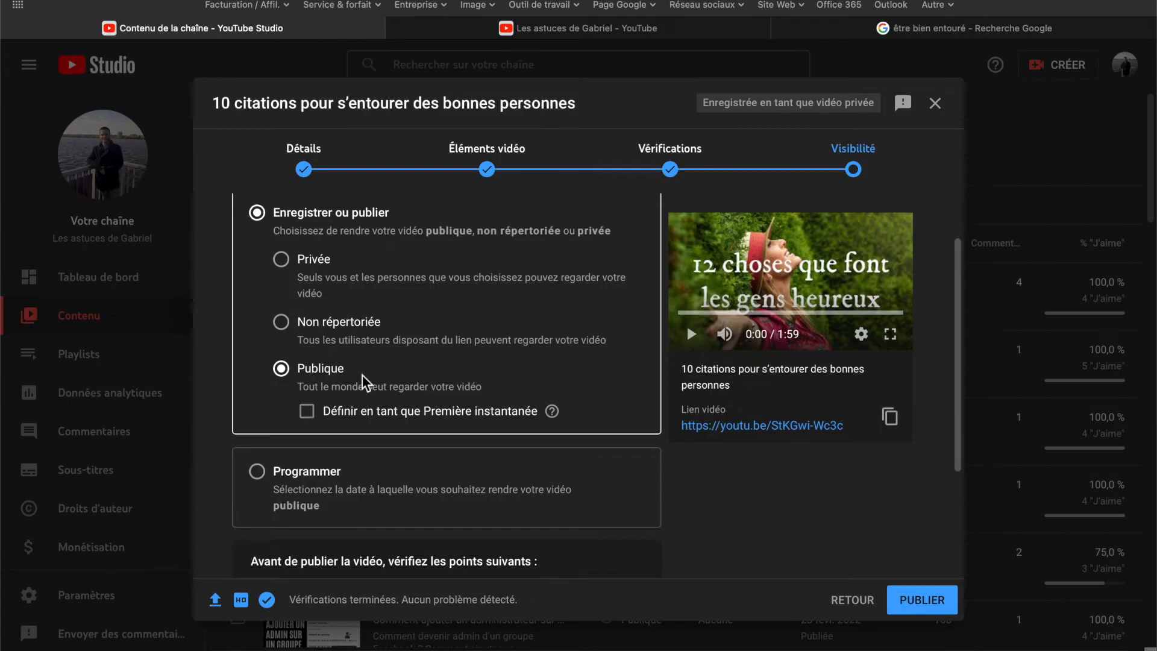
scroll(549, 336, down, 2)
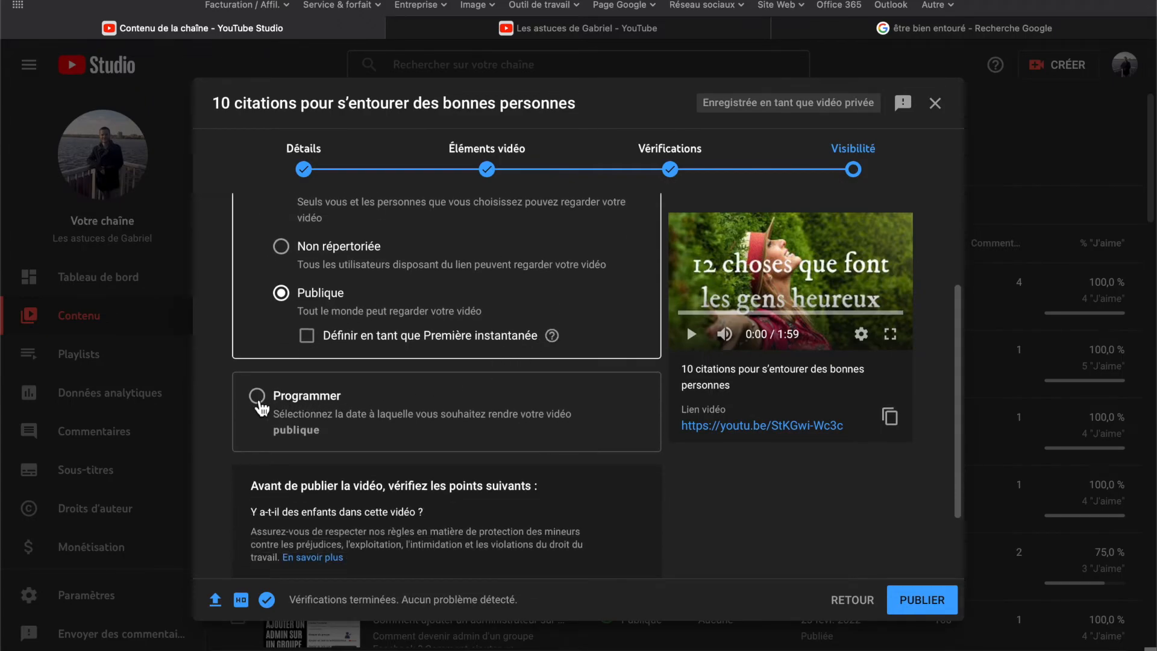
Choose scheduled publication and set the date to 1 April 2022 and the time to 08:00.
click(259, 403)
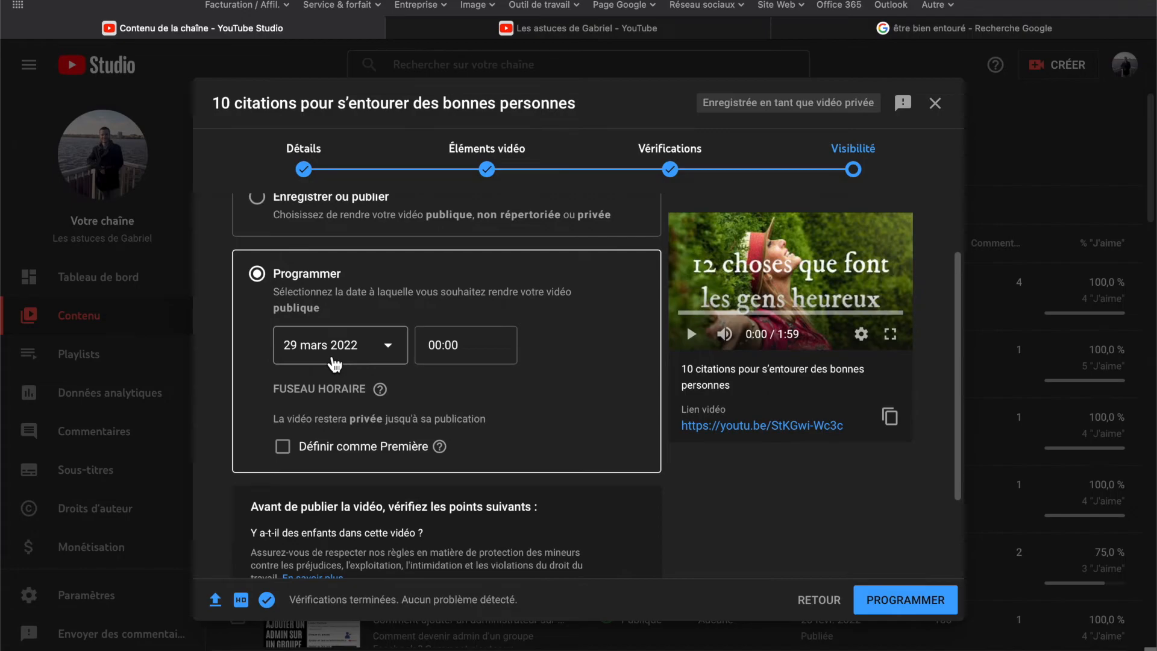
click(335, 361)
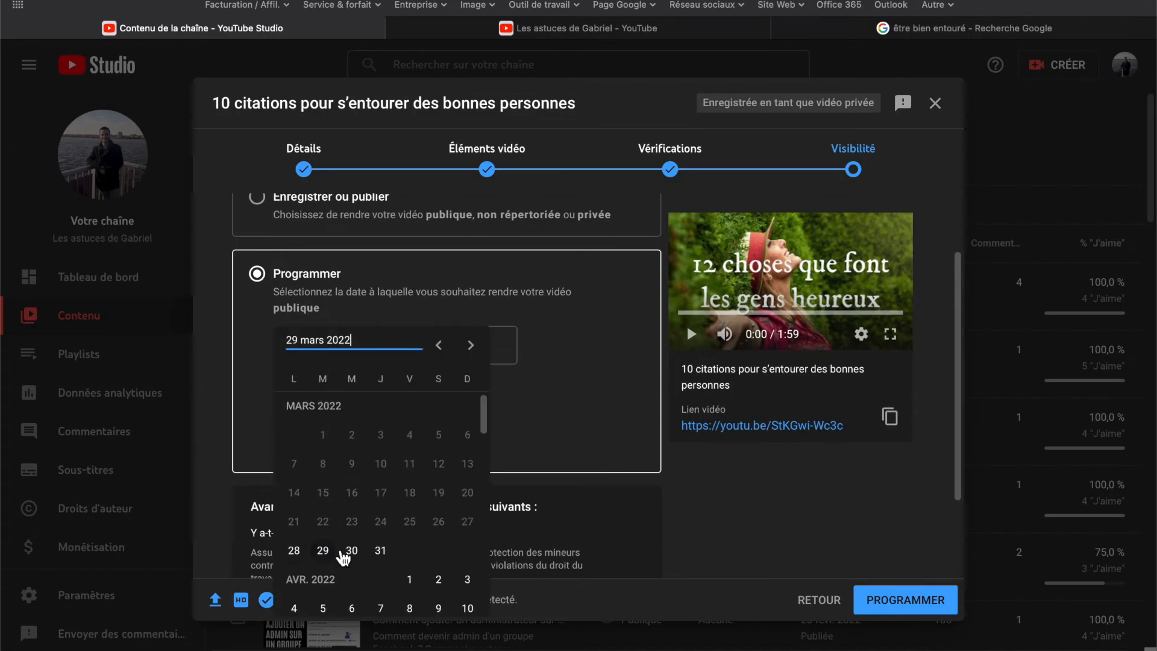
click(410, 582)
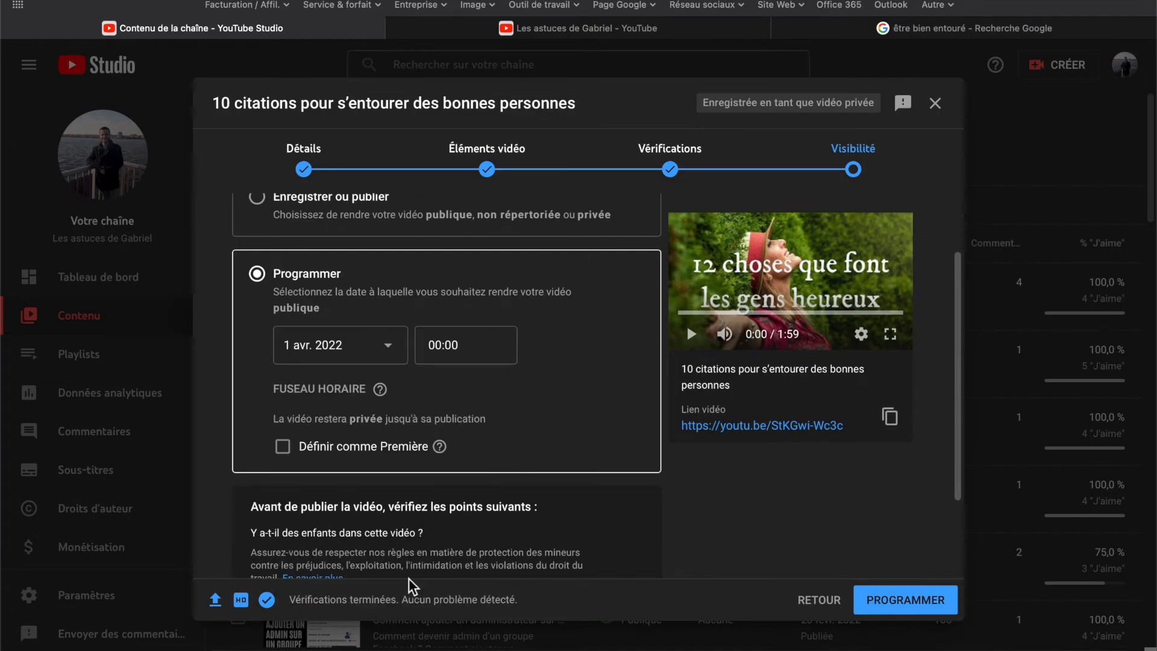
click(450, 353)
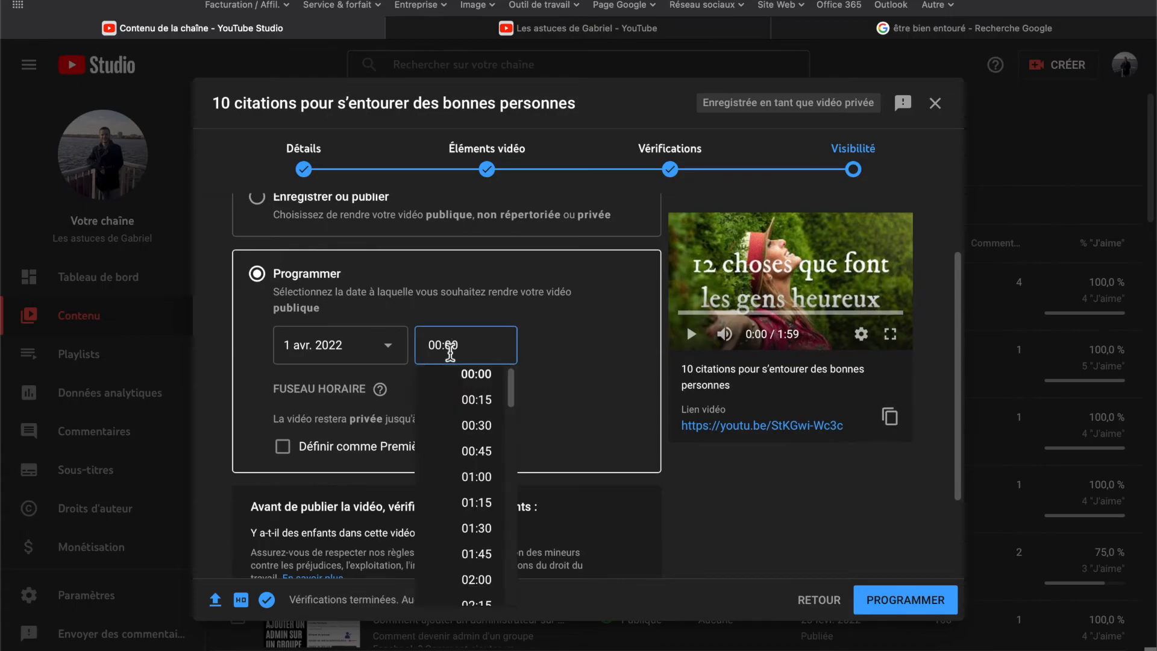
scroll(472, 482, down, 10)
scroll(471, 506, down, 4)
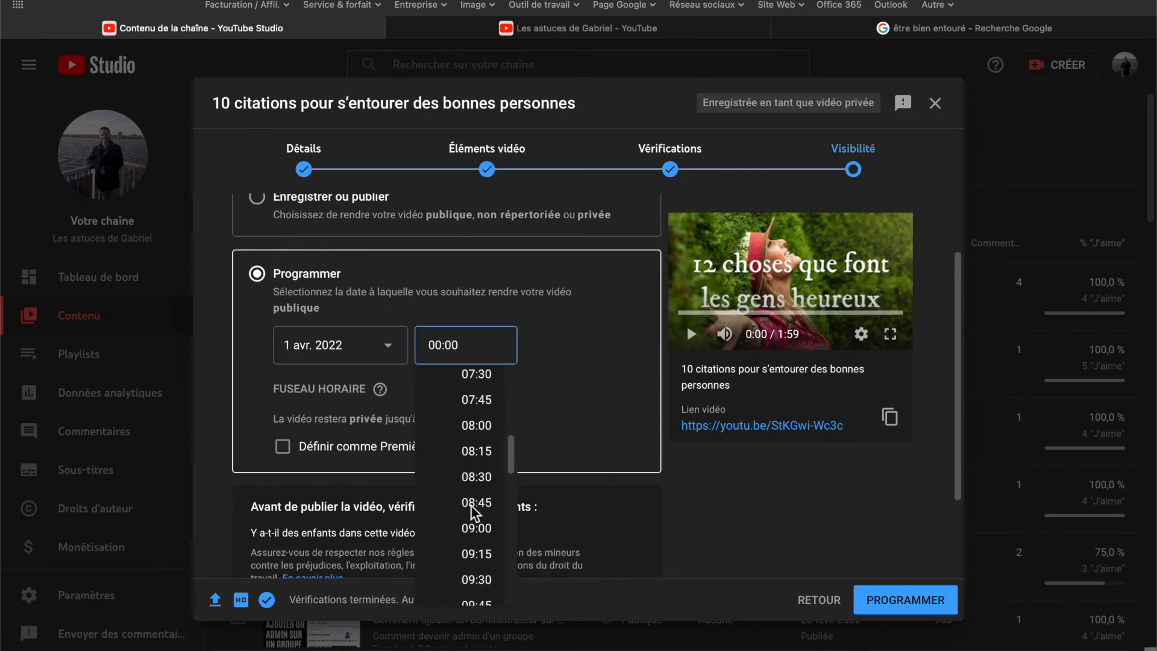
scroll(472, 506, up, 2)
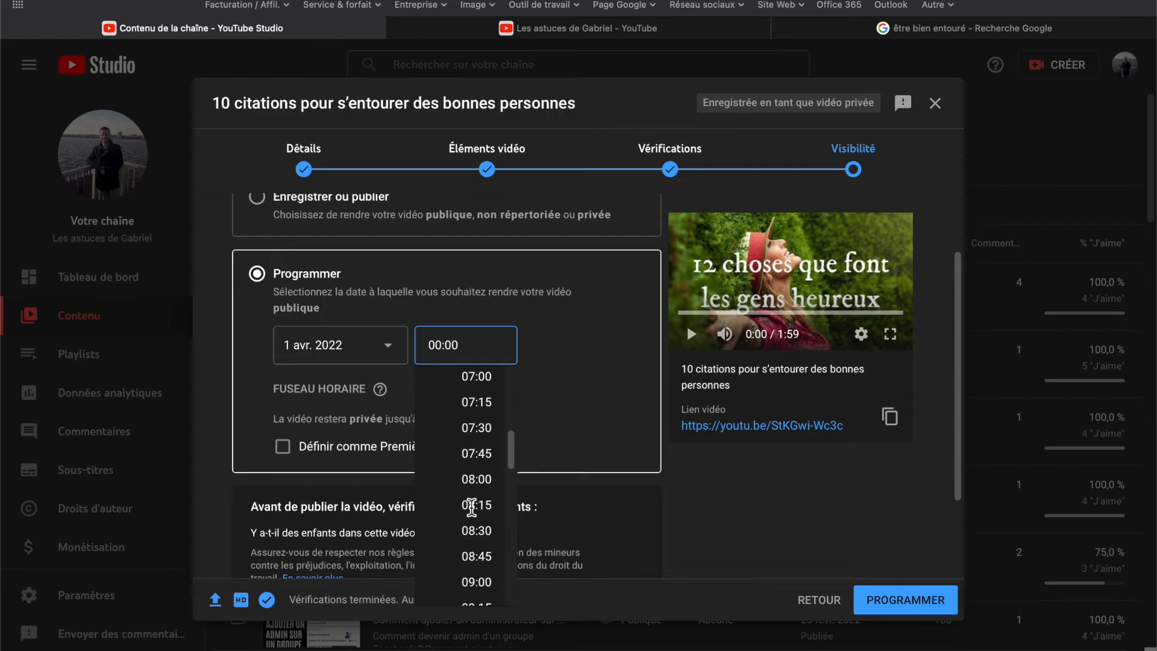
click(476, 481)
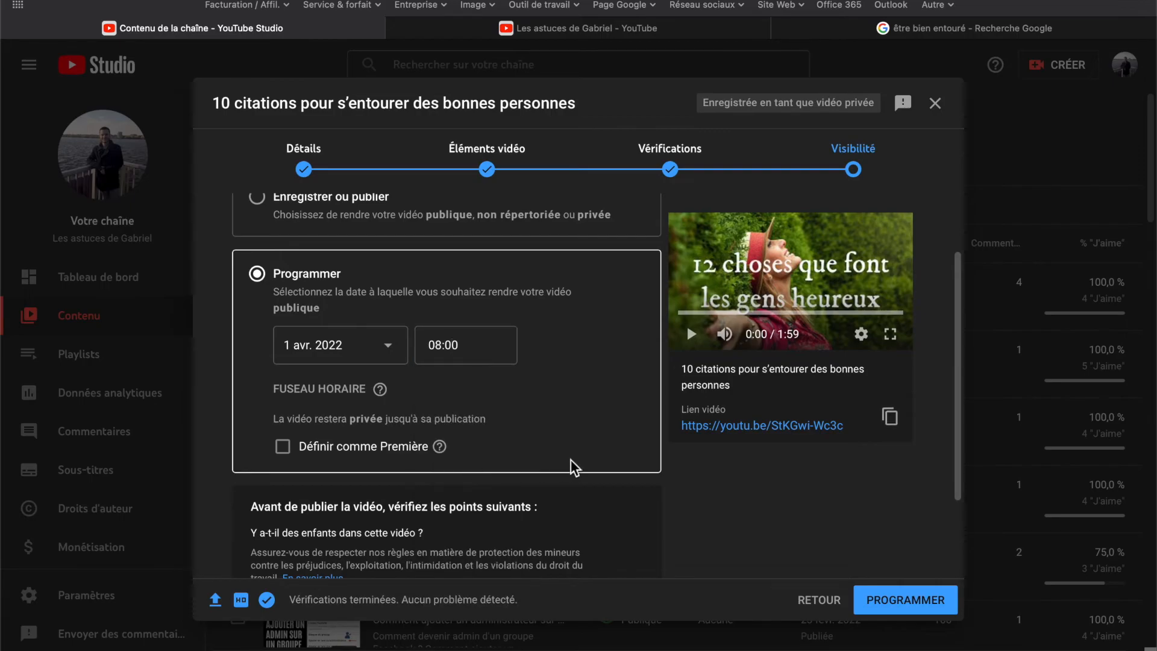
Review the schedule settings, schedule the video's publication and dismiss the confirmation dialog.
scroll(571, 465, down, 2)
scroll(574, 467, up, 3)
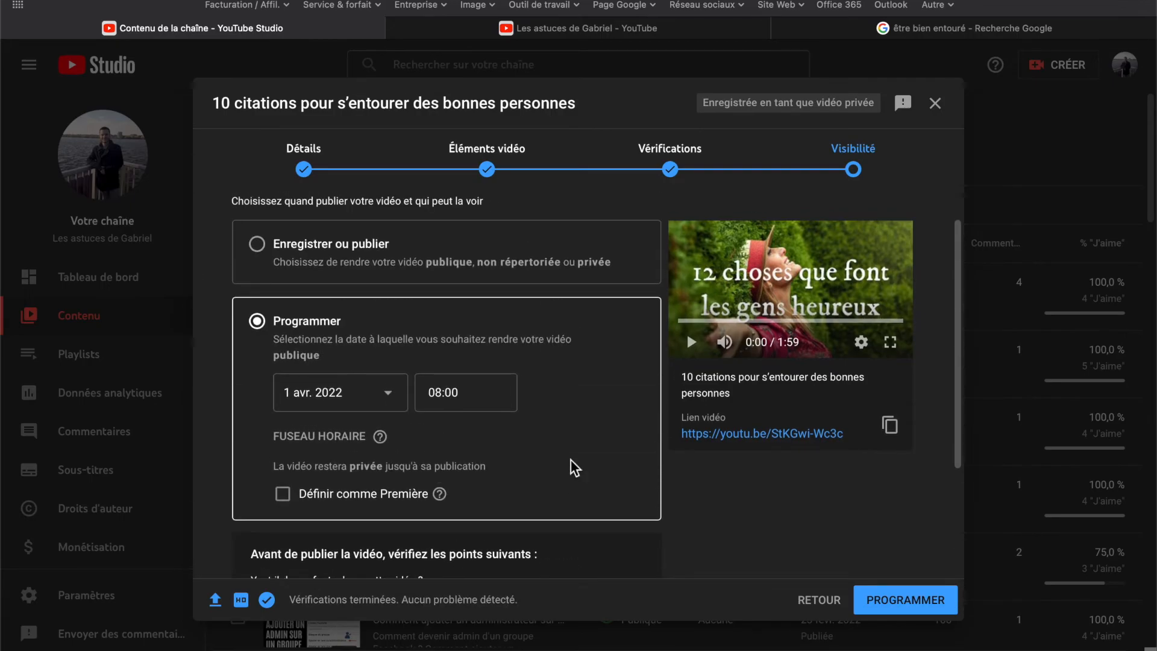
scroll(849, 538, down, 1)
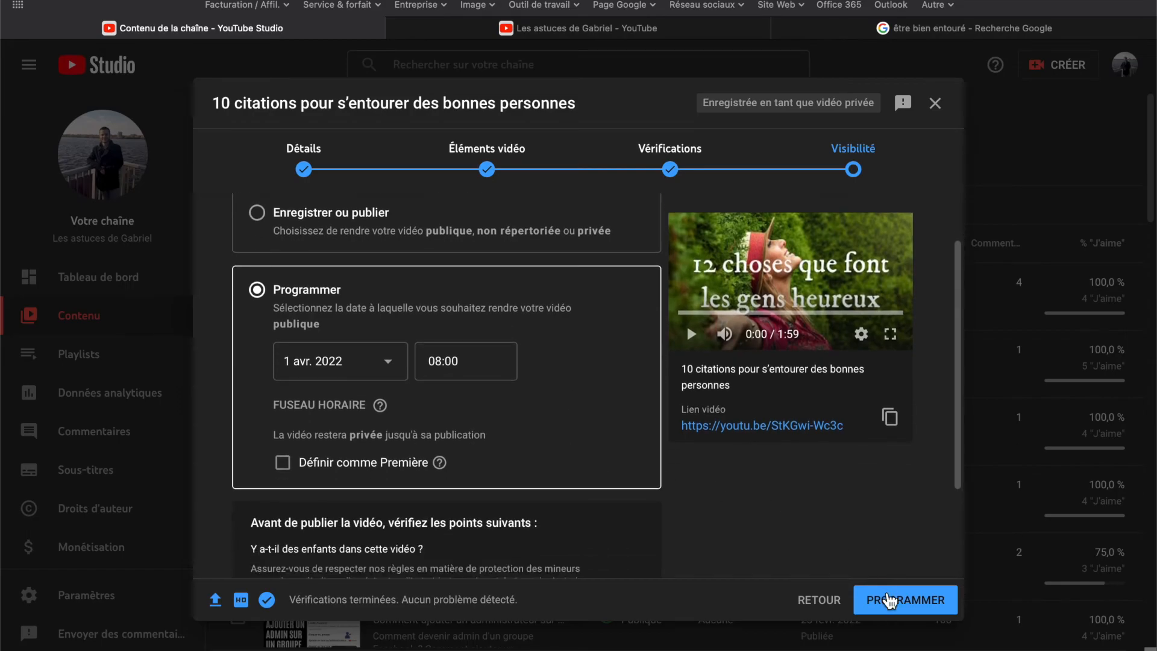
click(906, 616)
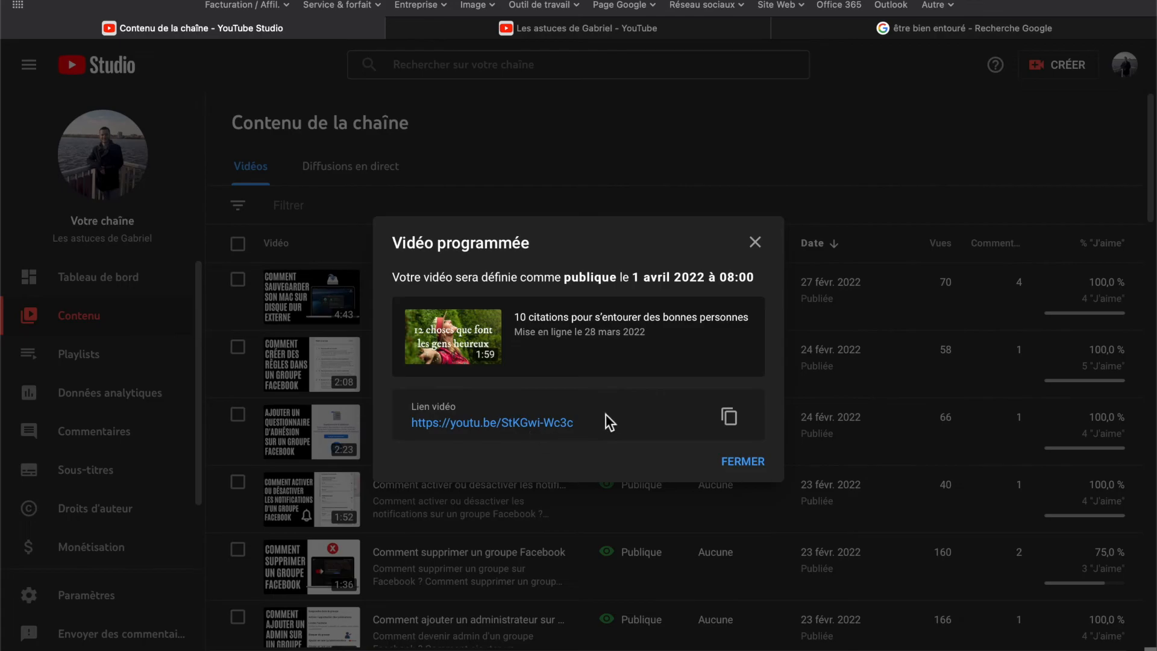
click(744, 462)
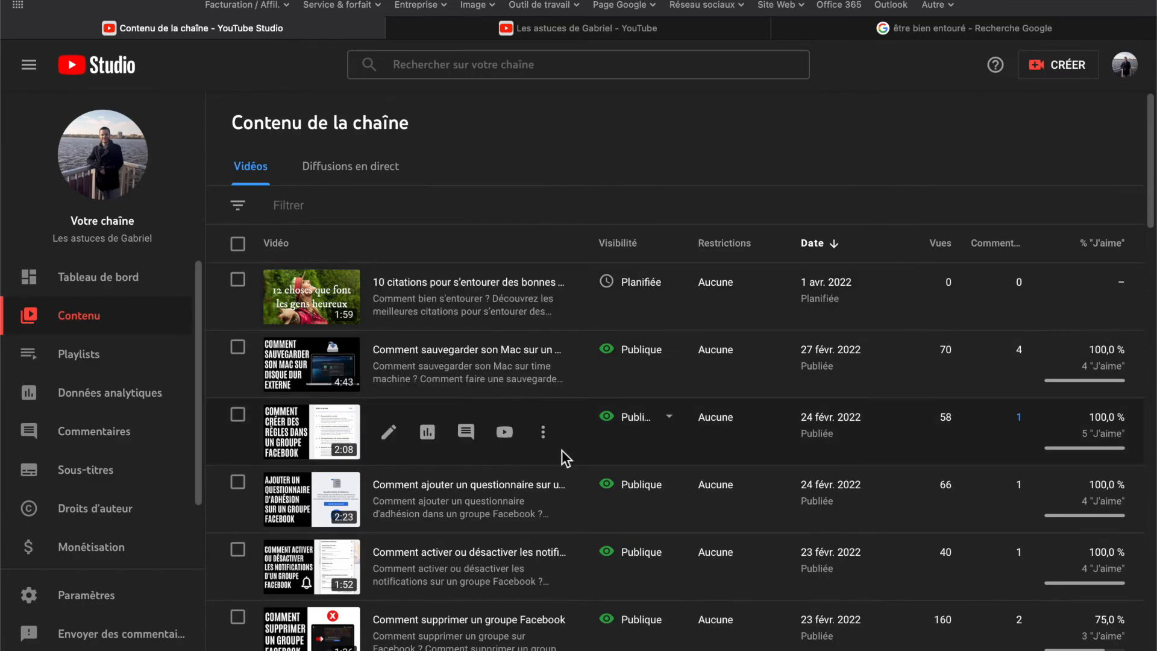
Browse the channel's video list, open the scheduled video's details and examine them, including the expanded additional settings.
scroll(577, 370, down, 5)
scroll(578, 370, down, 5)
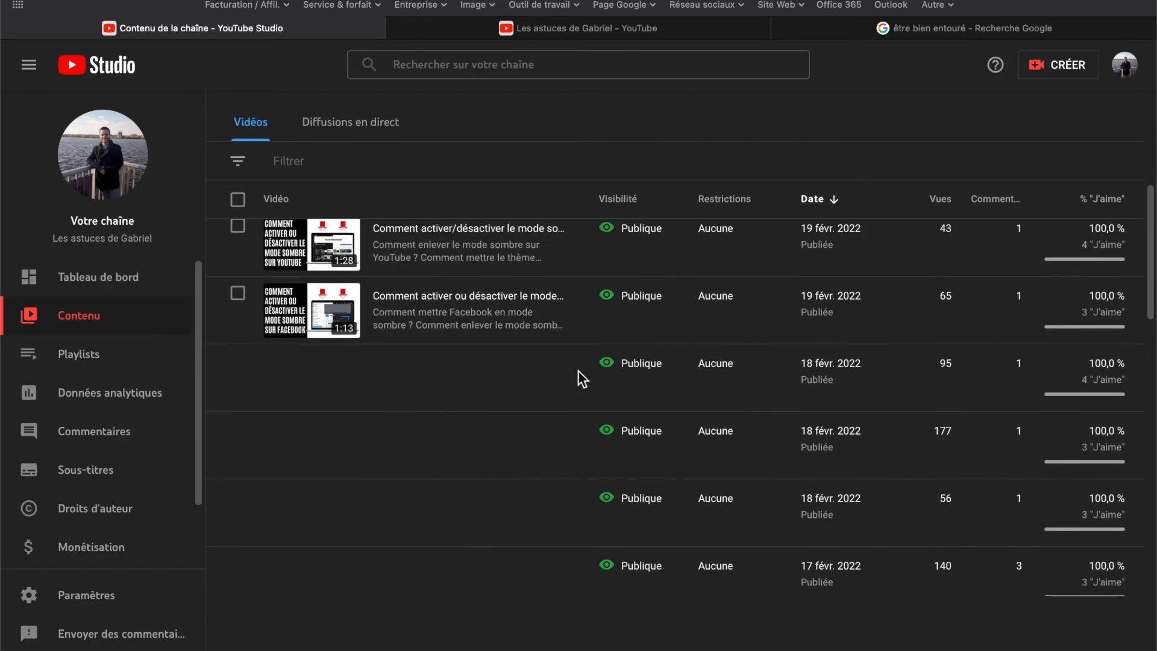
scroll(577, 371, up, 15)
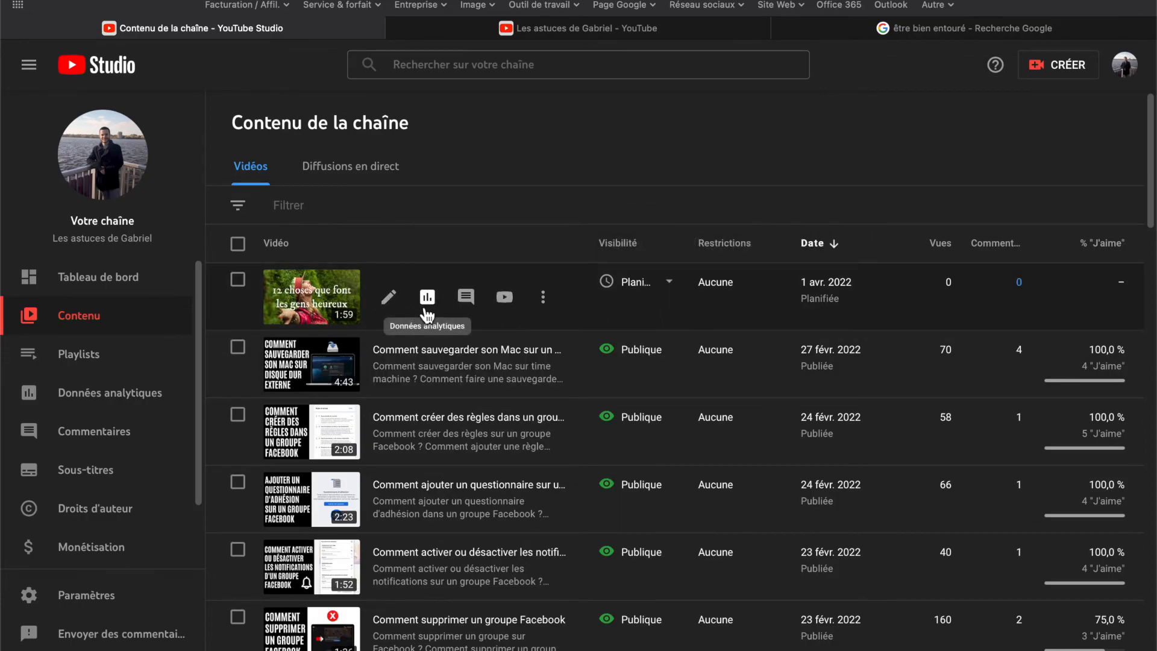
click(390, 298)
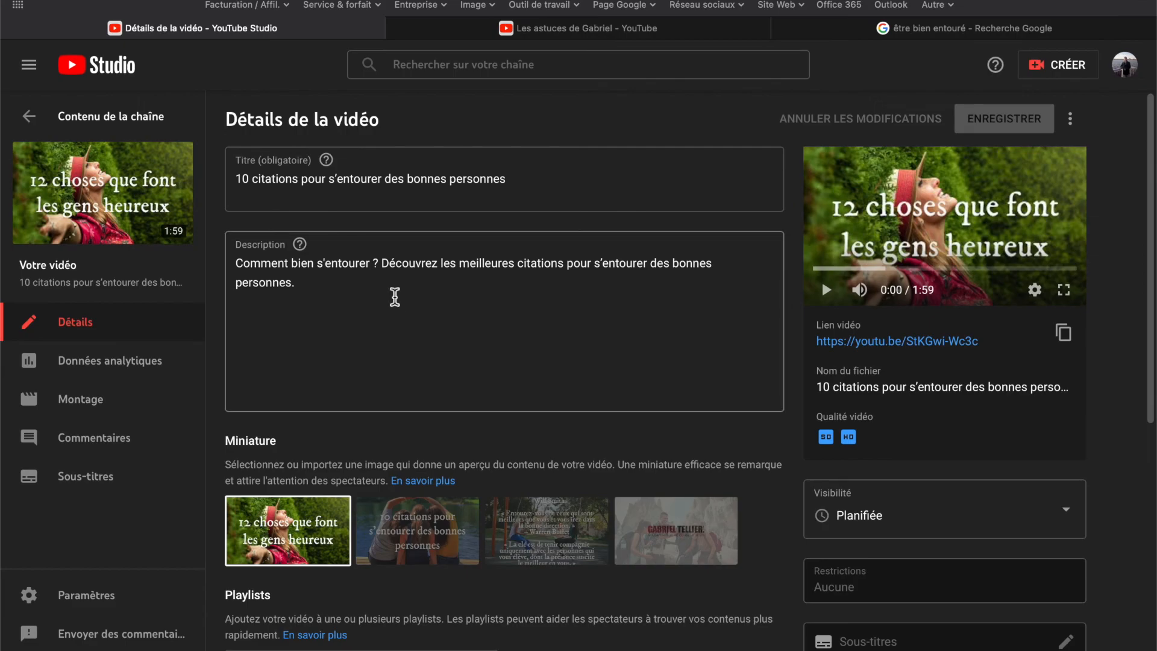
scroll(395, 297, down, 7)
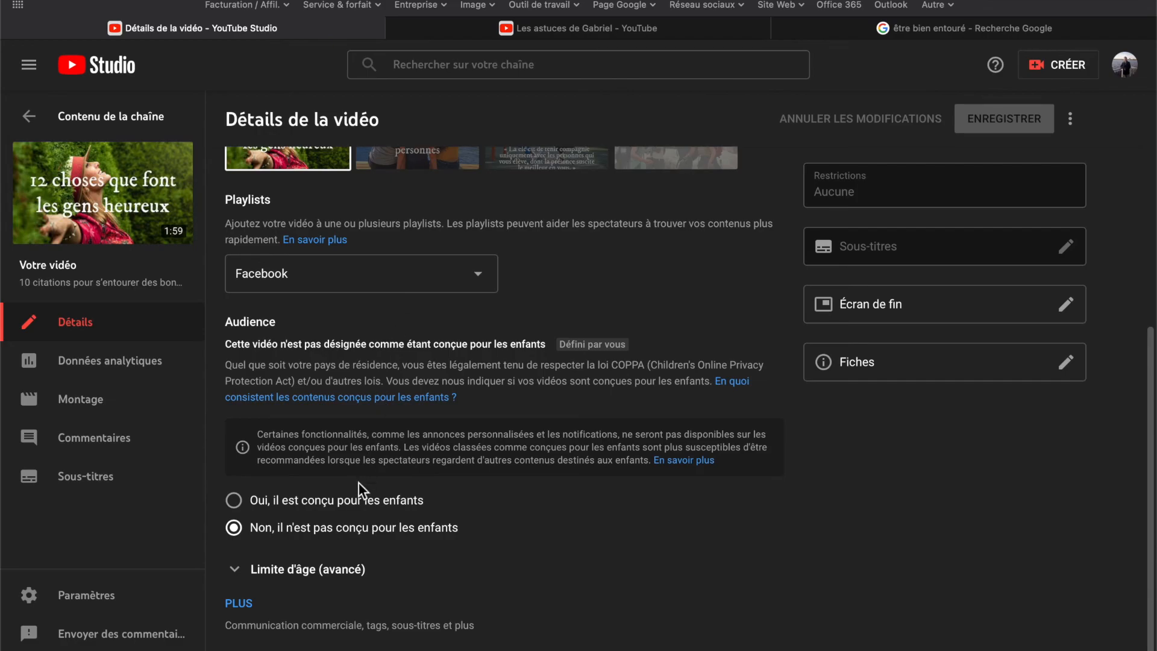
click(244, 605)
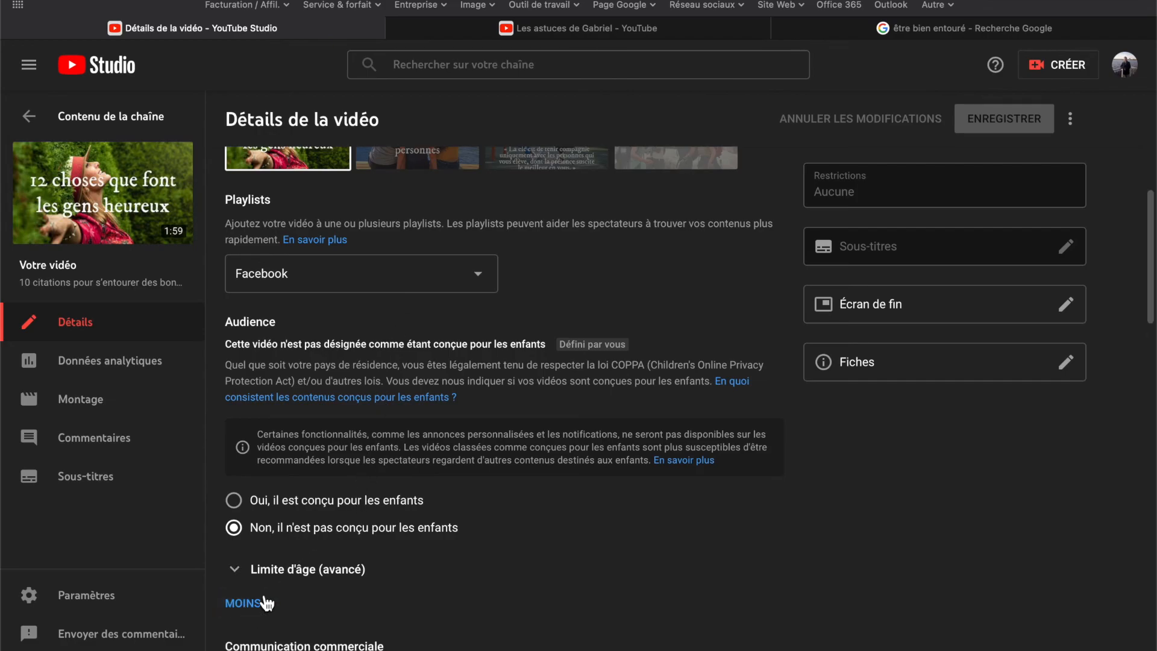
scroll(506, 534, down, 7)
scroll(507, 534, up, 5)
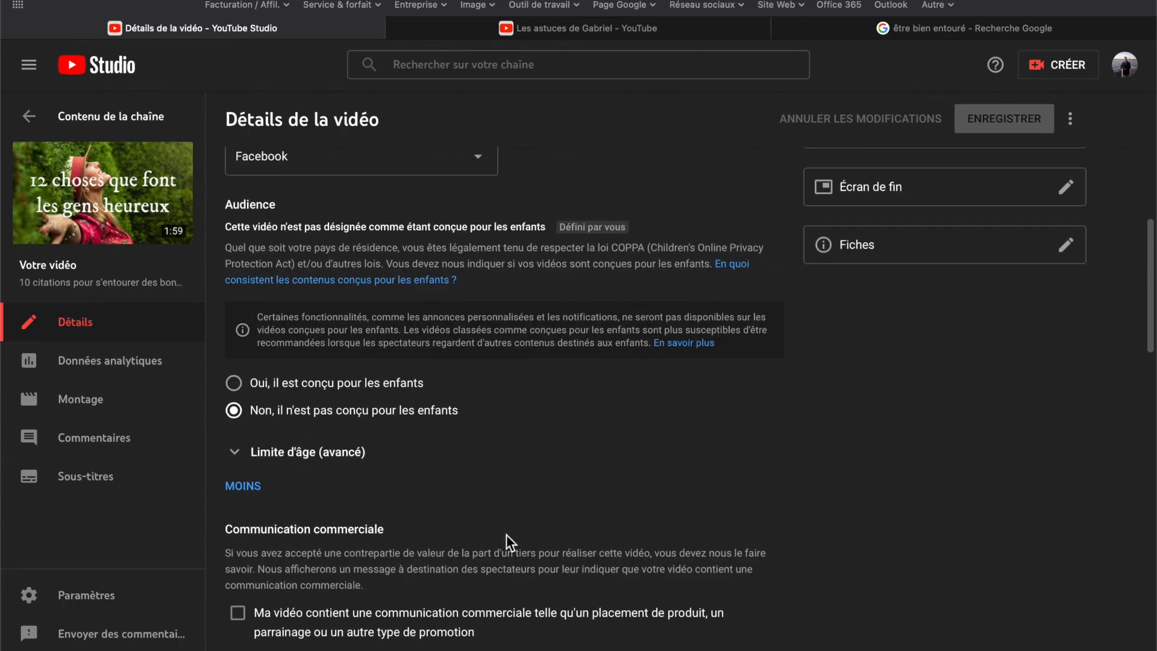
scroll(506, 534, up, 5)
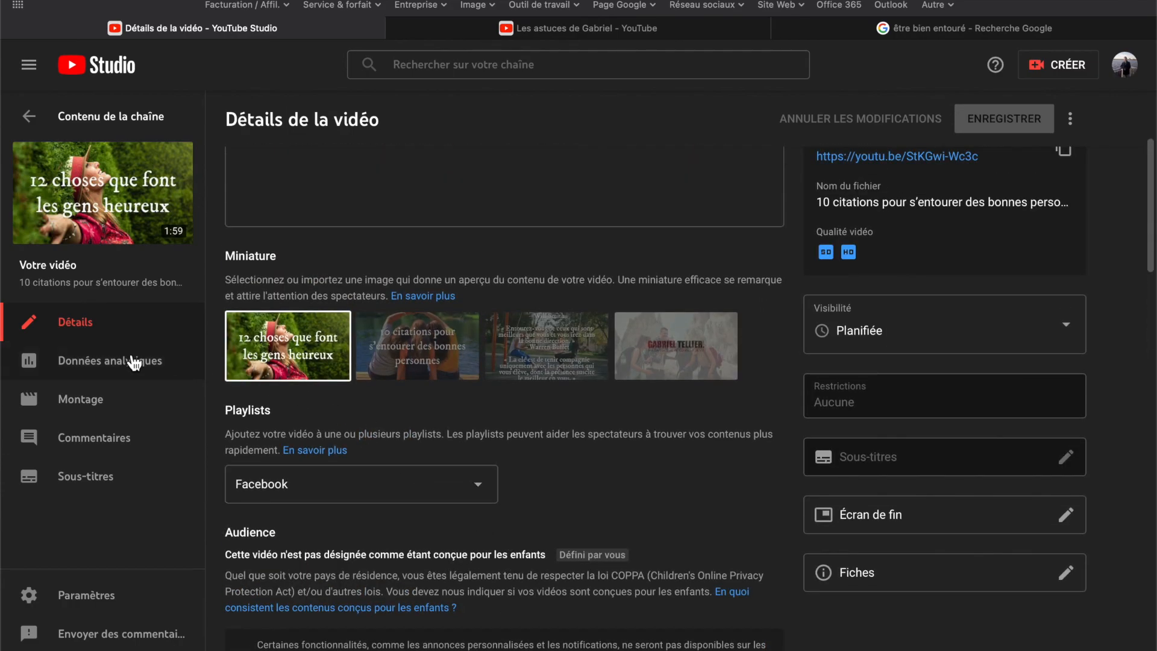
View the scheduled video's analytics and open its video editor.
click(133, 360)
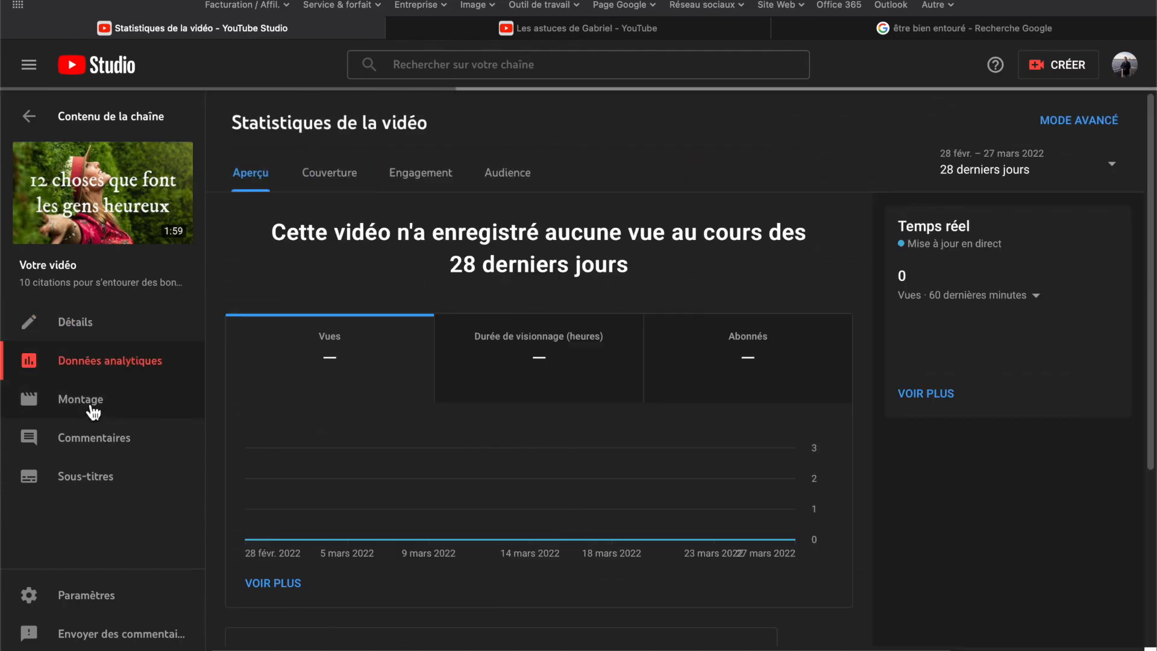
click(90, 403)
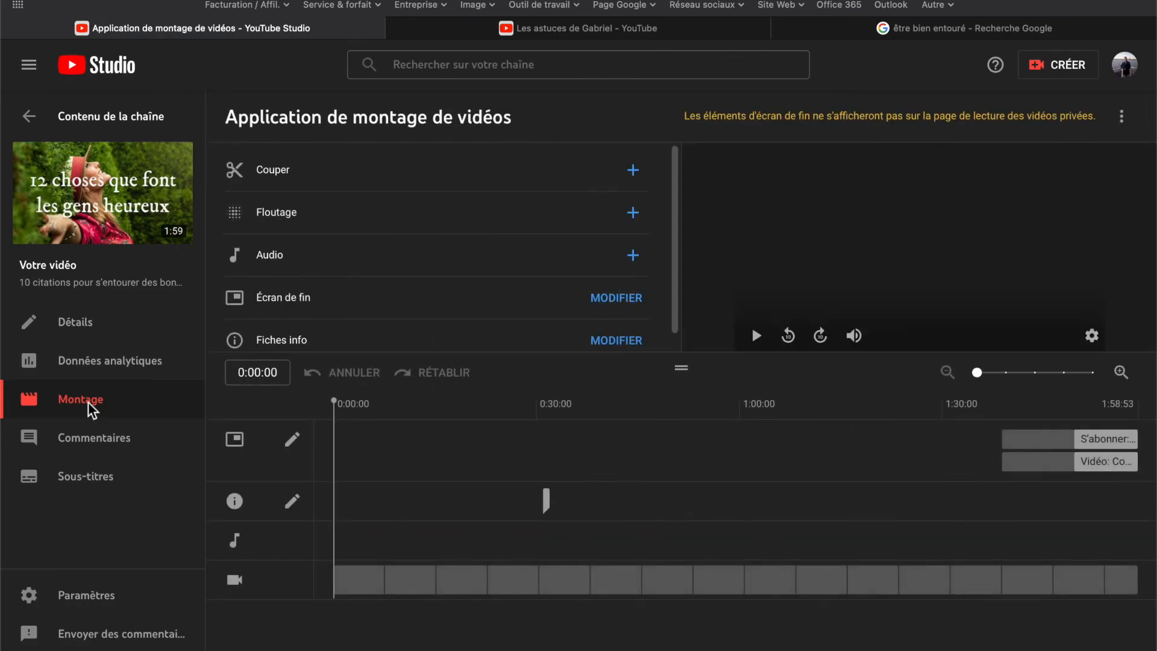